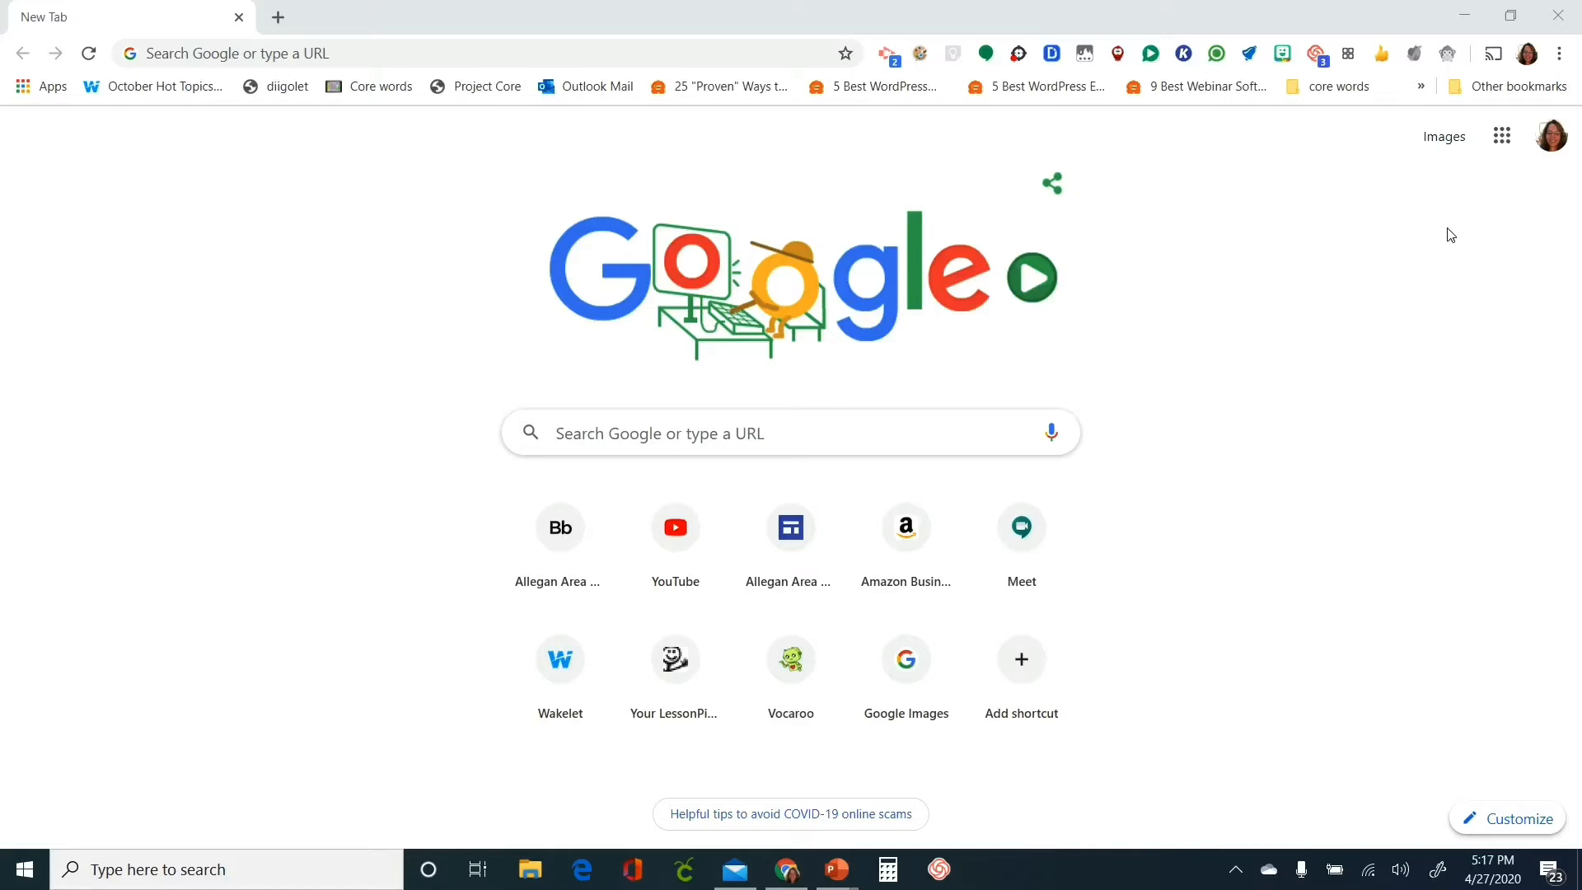
Open Google Keep from the Google apps and start a blank note with its title ready for entry
left_click(1502, 136)
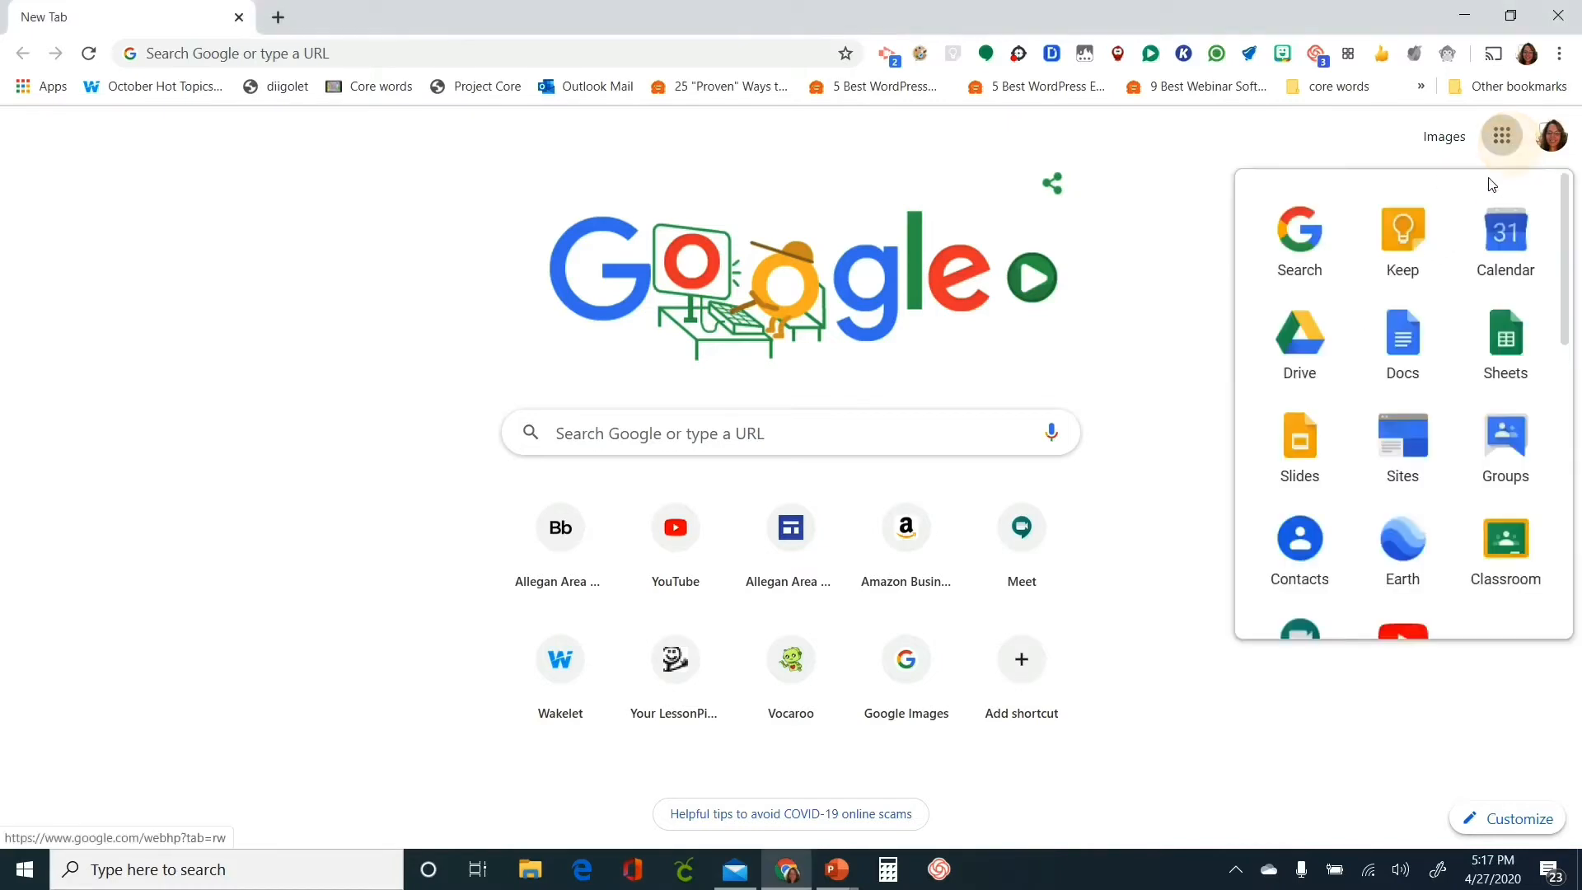
left_click(1405, 248)
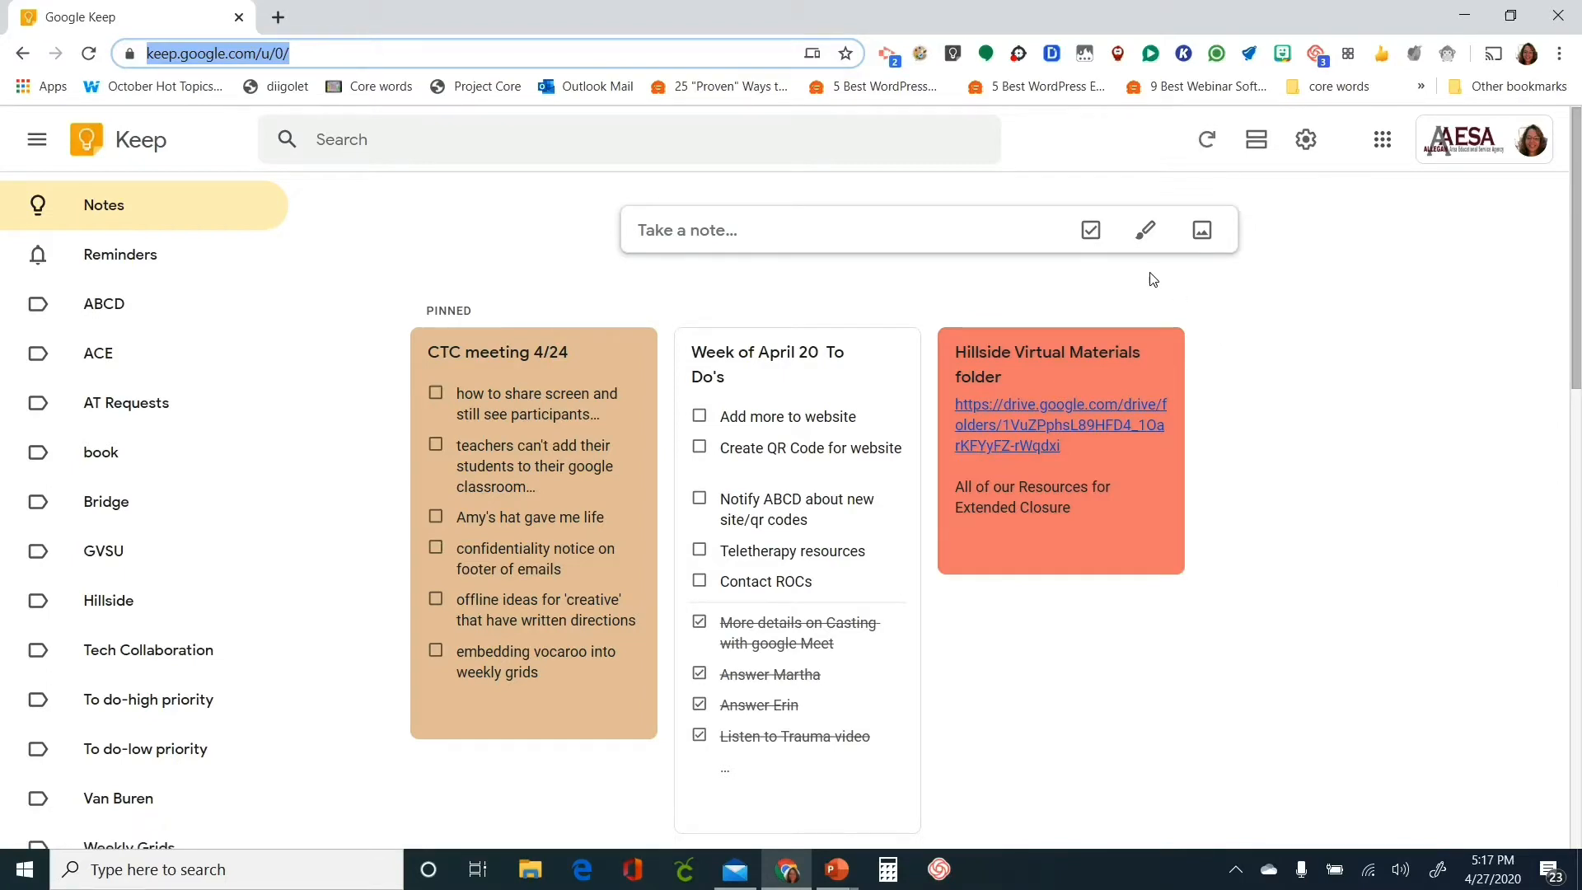
left_click(815, 227)
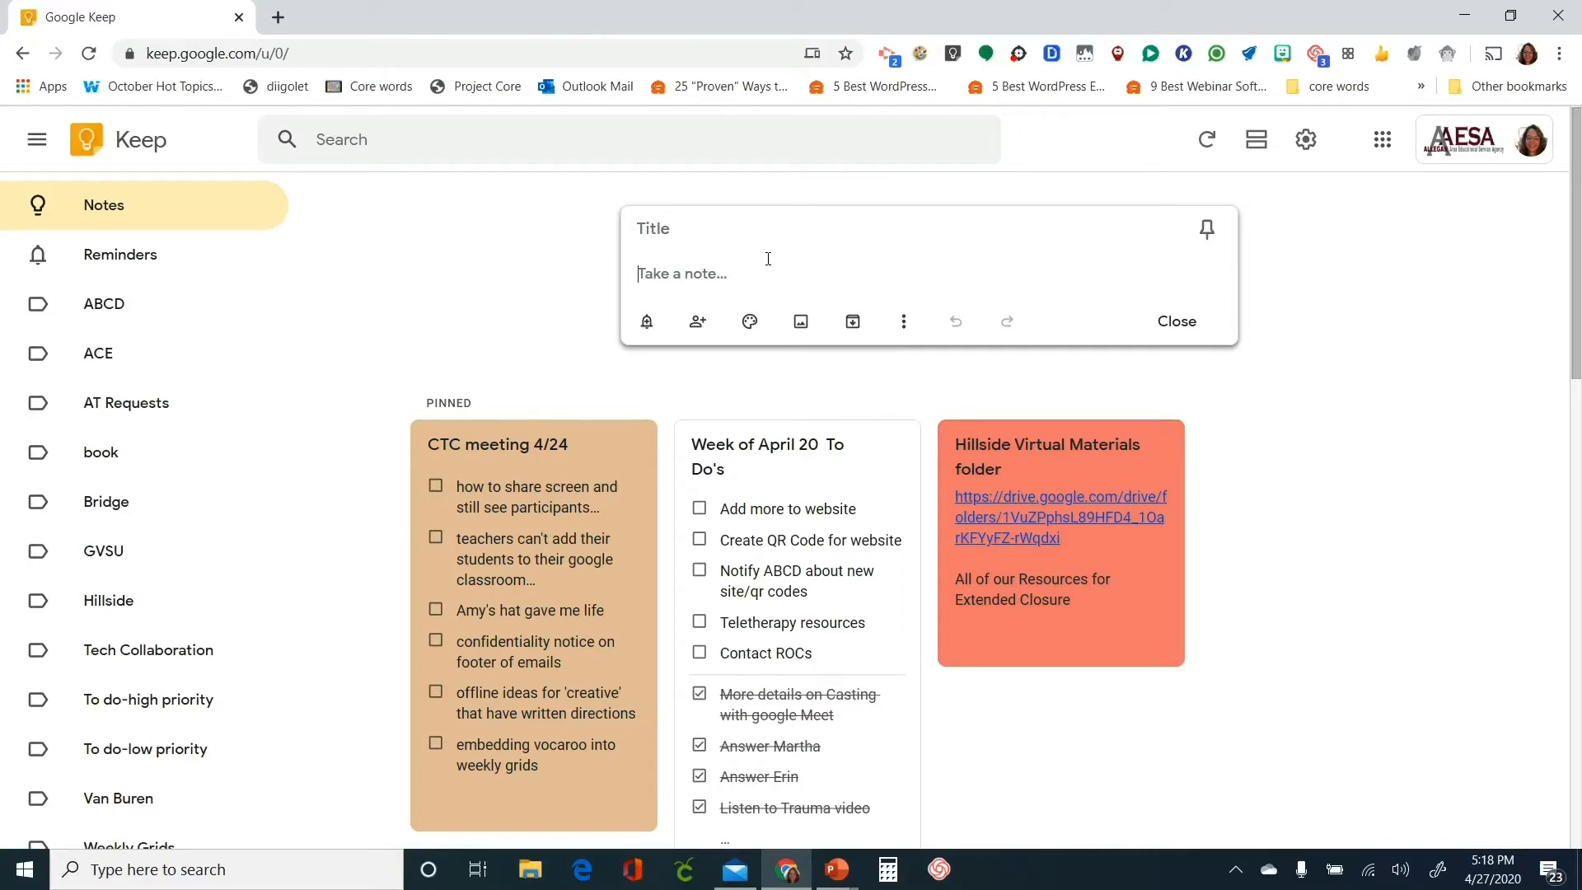
left_click(667, 231)
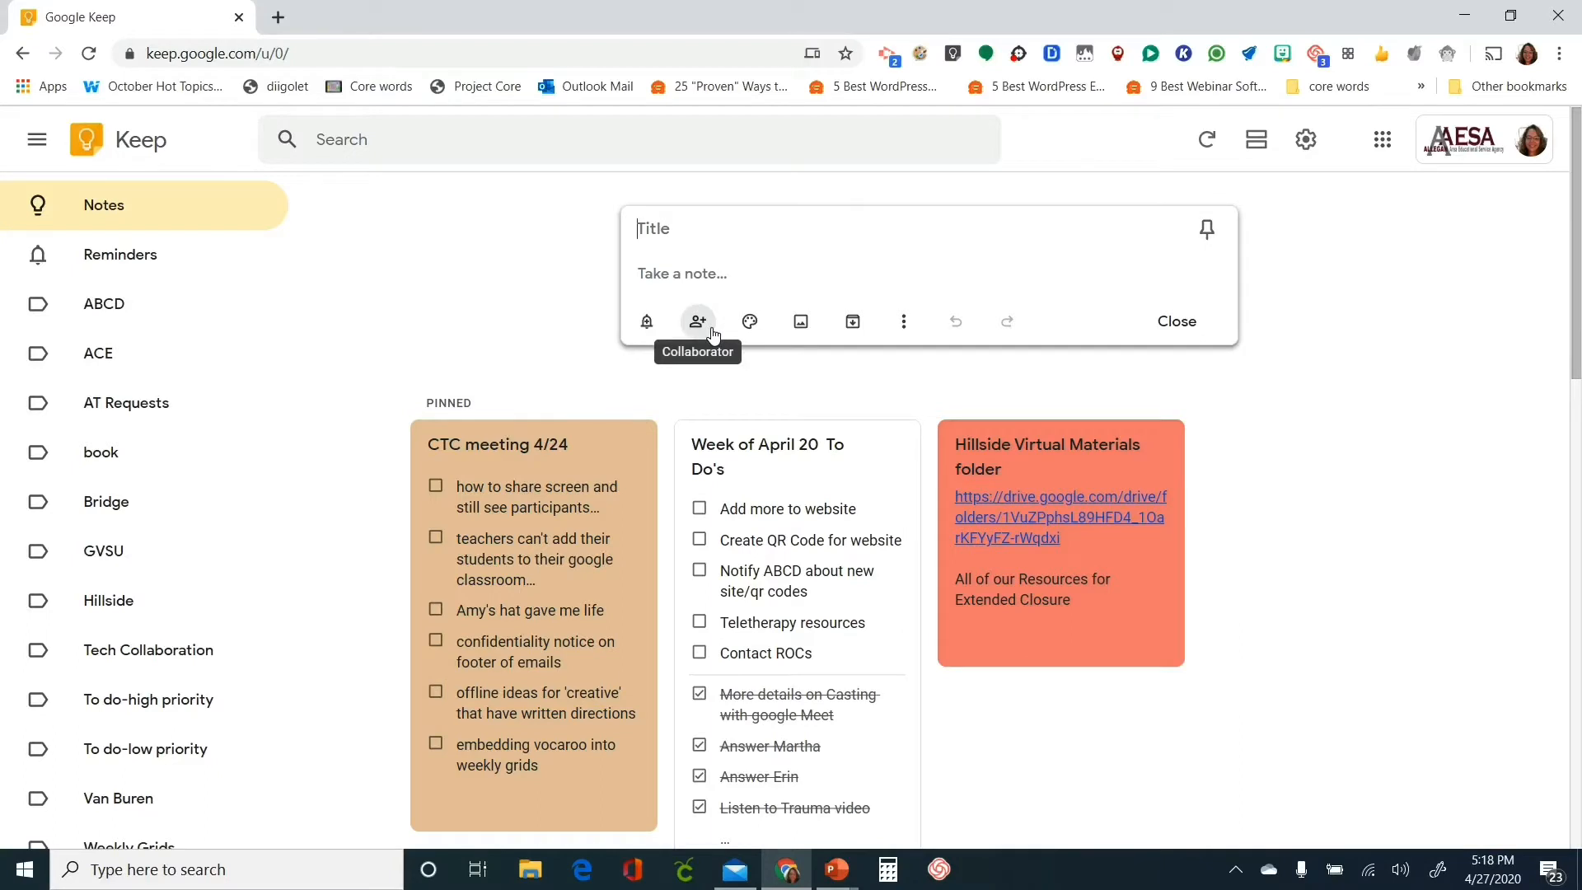
Look through the existing notes for color and image examples, and review the blank note's additional options before closing it
mouse_move(752, 327)
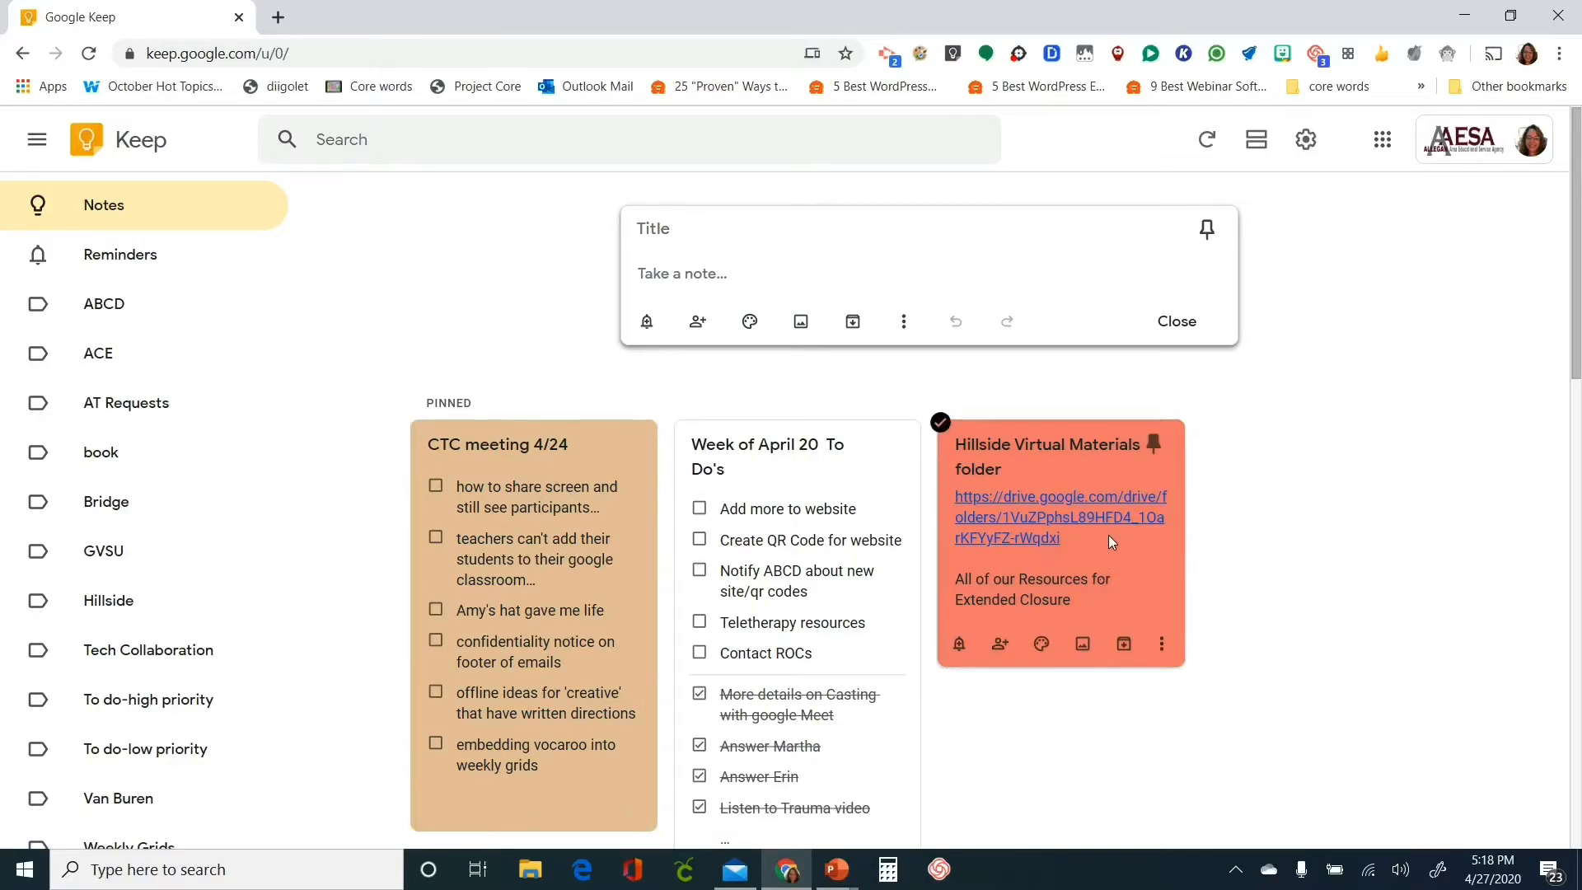
scroll(1110, 531, "down", 12)
scroll(1110, 531, "up", 6)
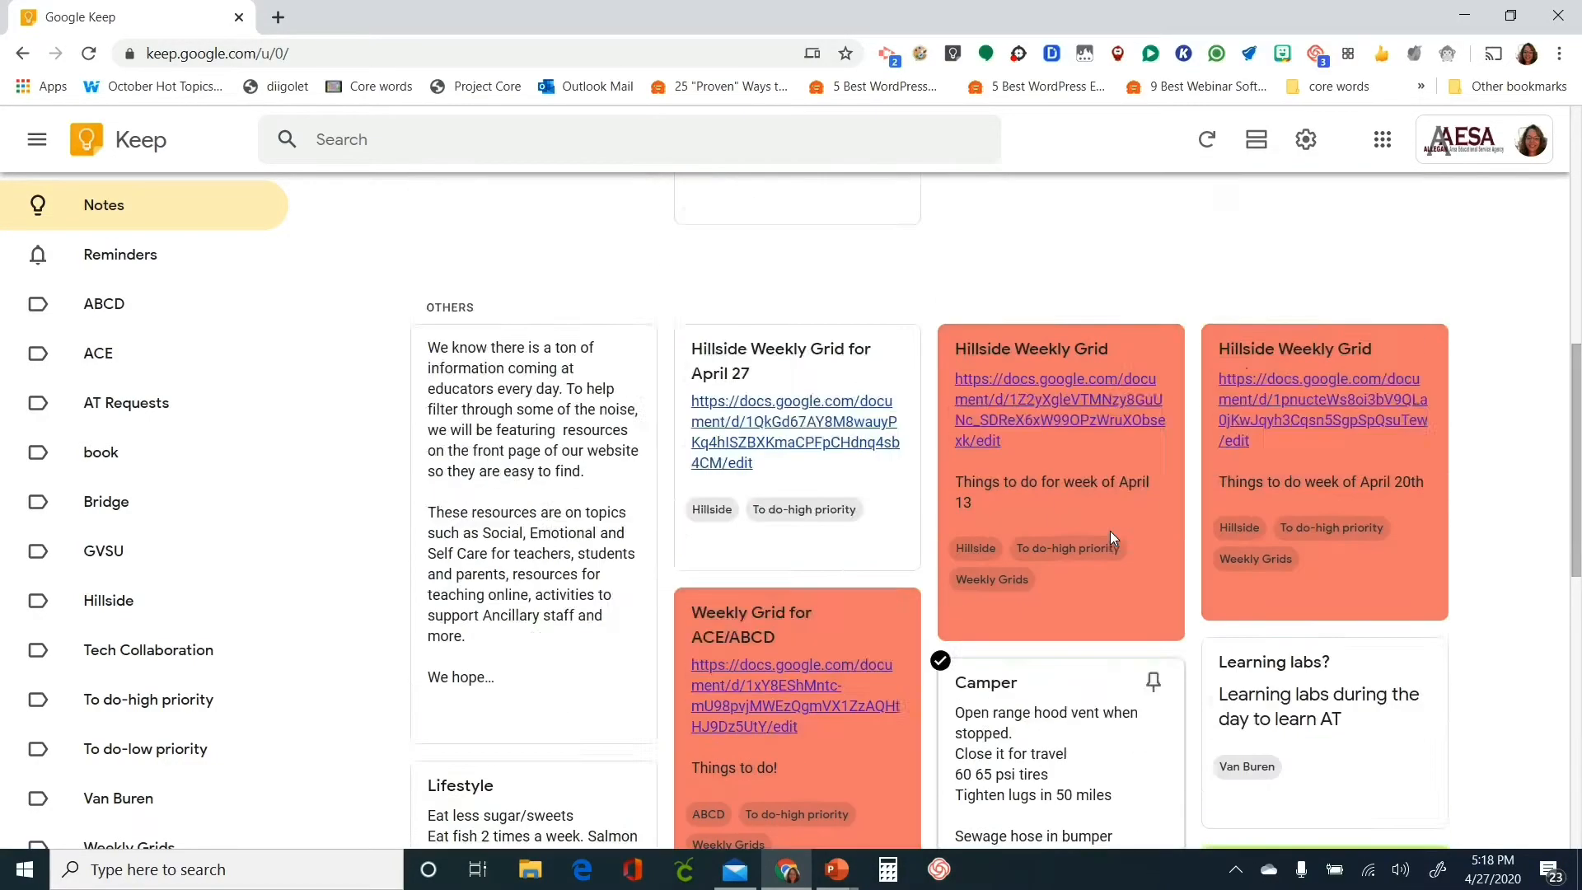
scroll(1110, 531, "up", 6)
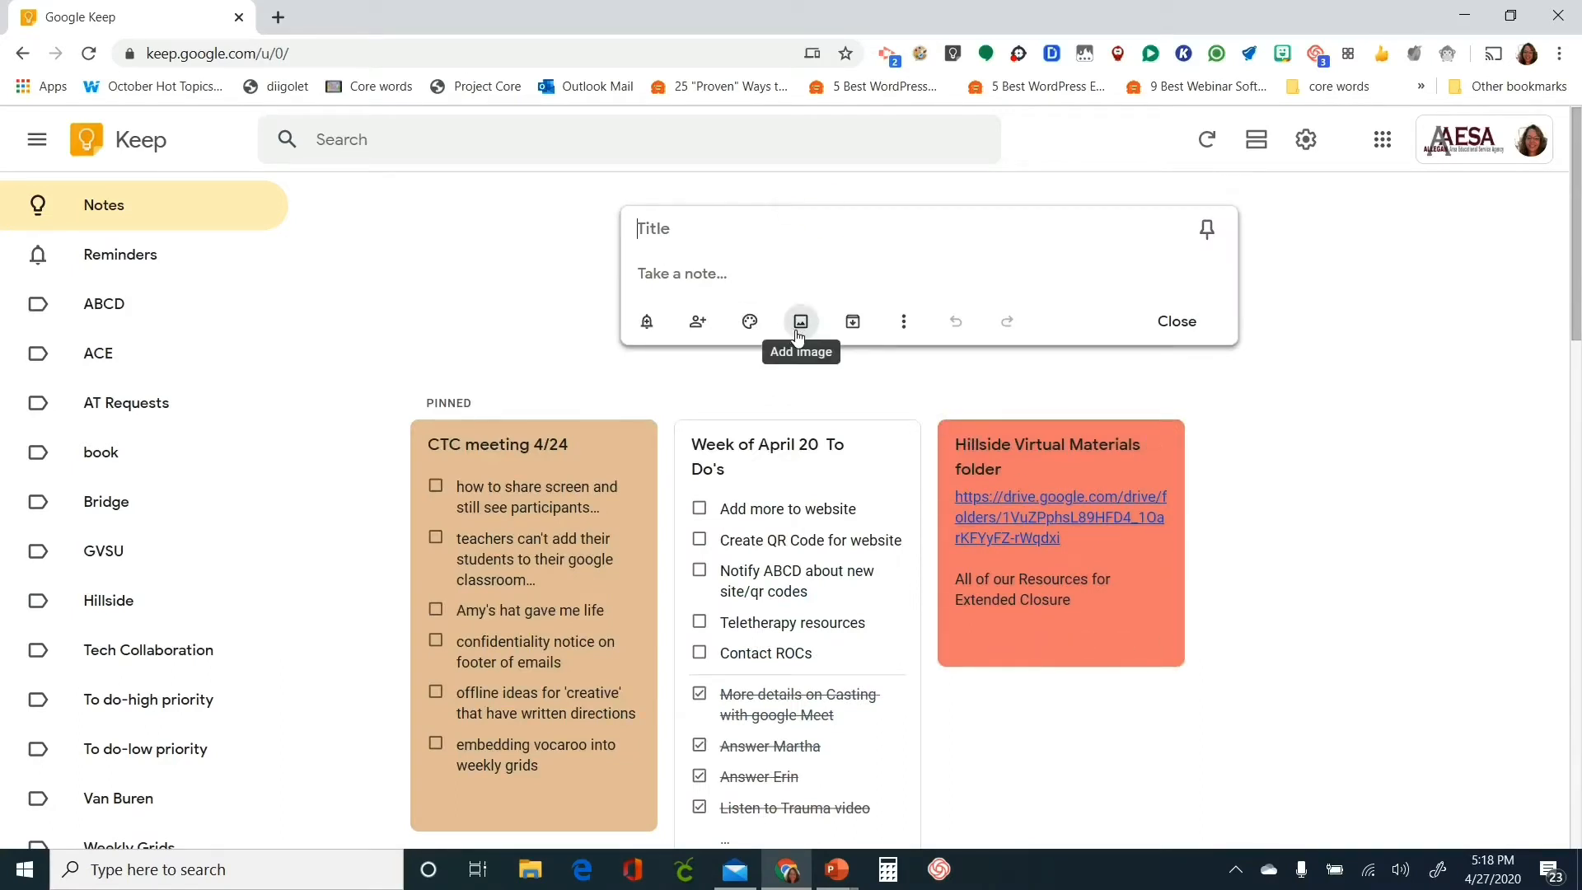
scroll(696, 434, "down", 15)
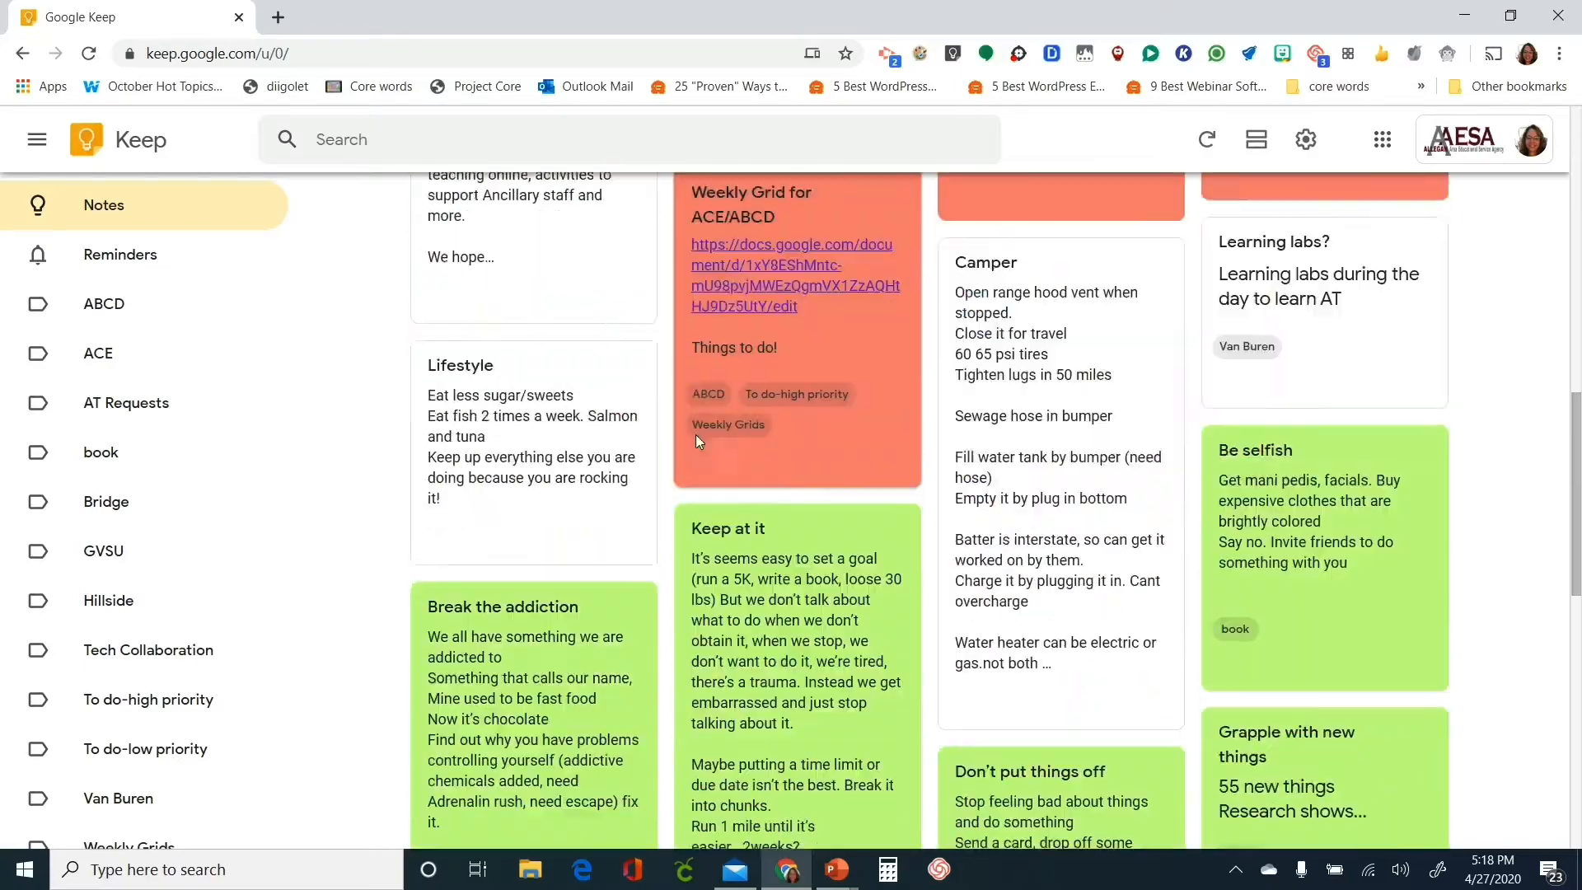
scroll(695, 433, "down", 10)
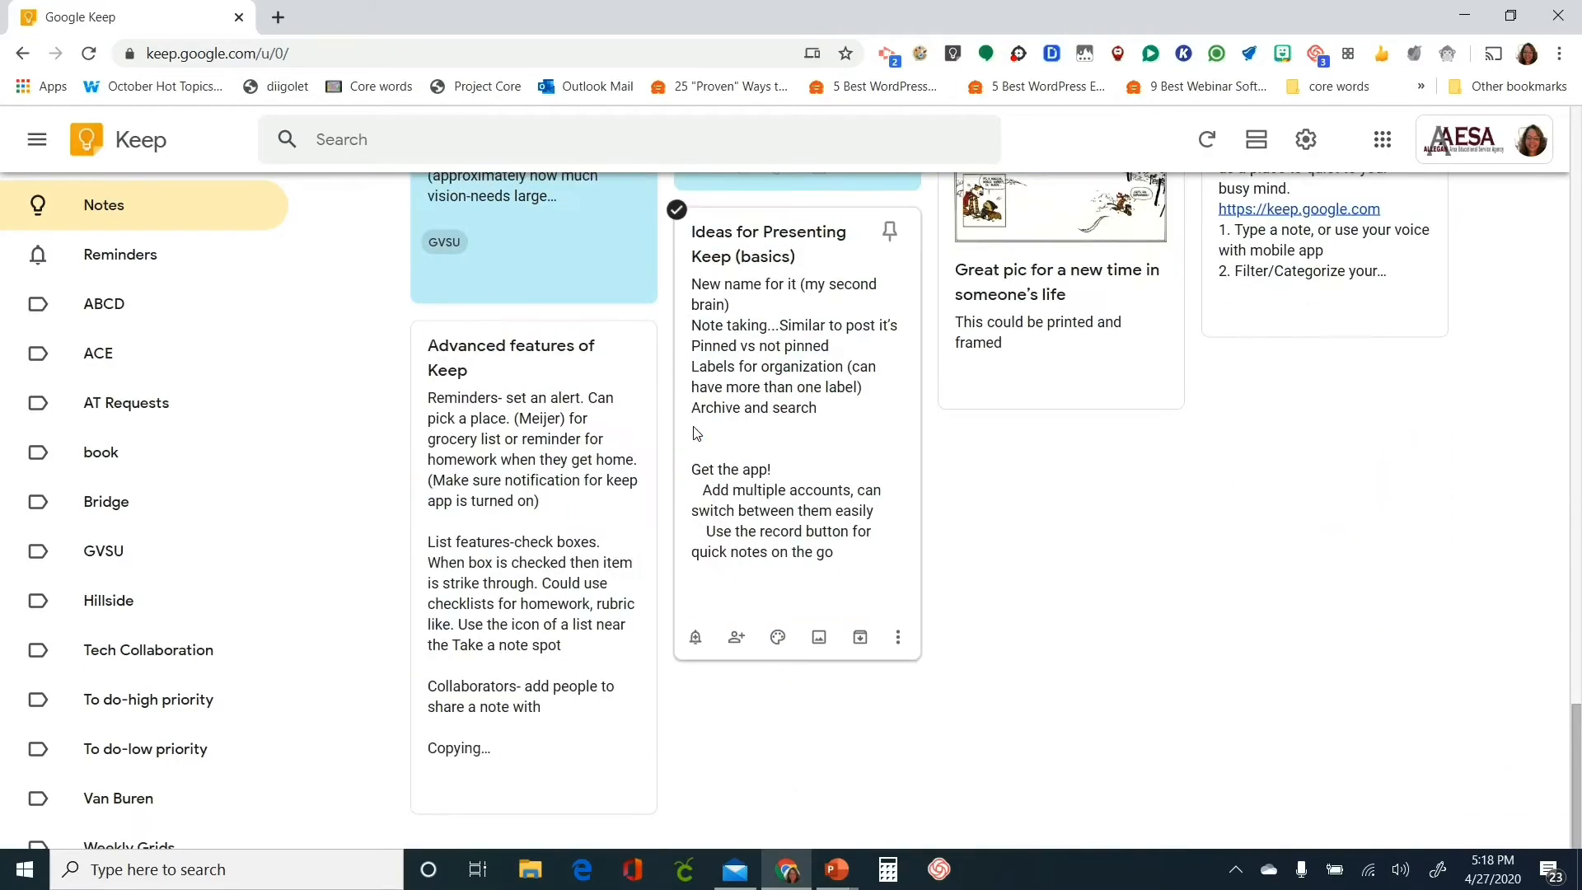
scroll(992, 487, "up", 3)
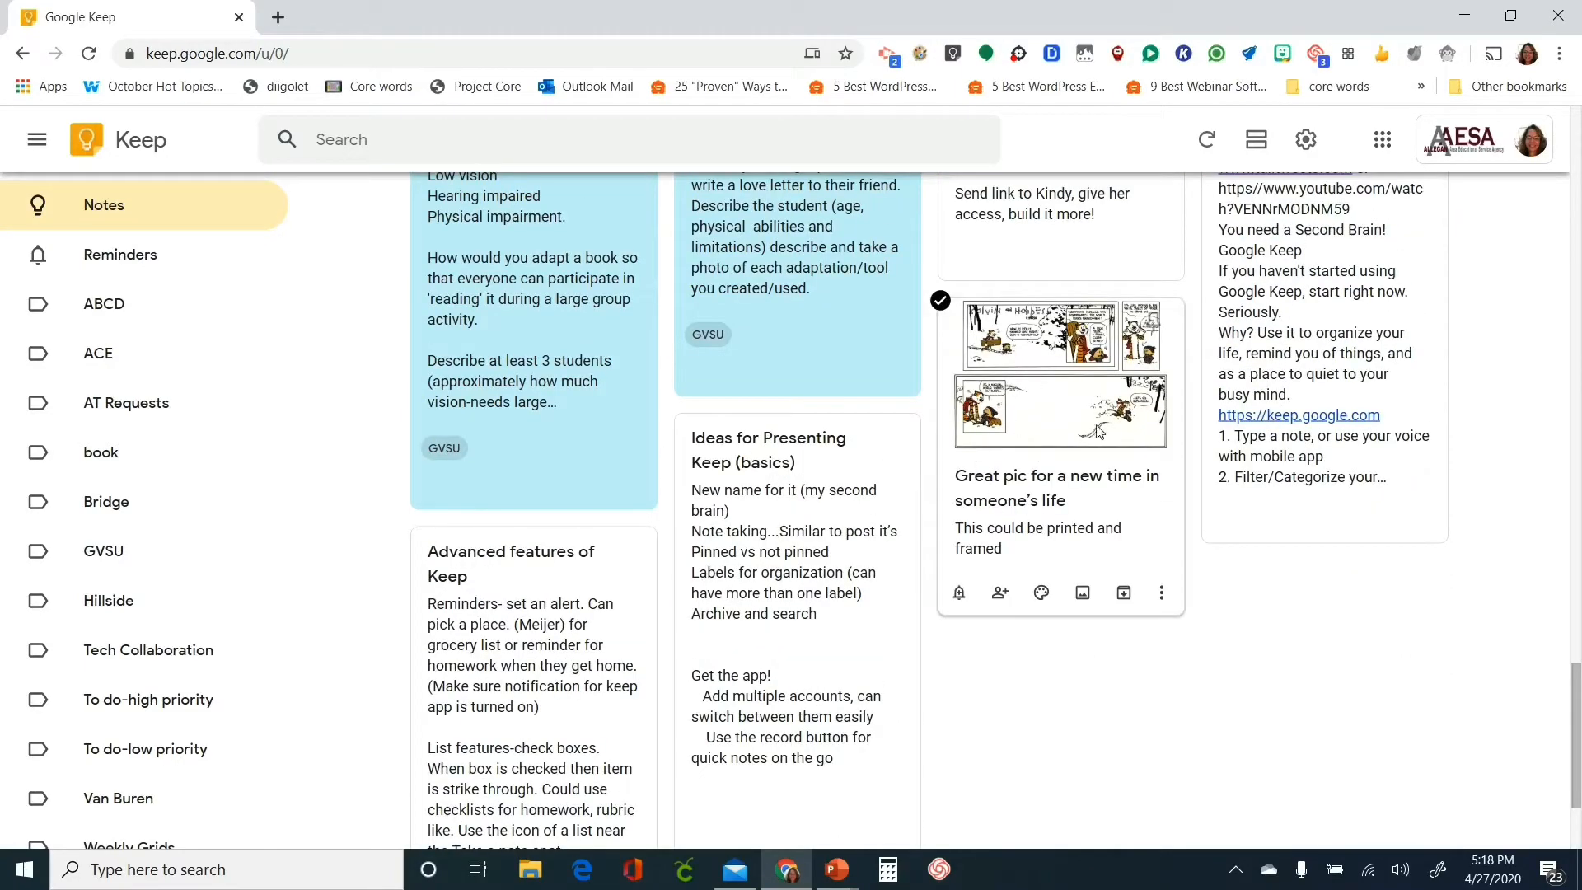
scroll(1024, 342, "up", 20)
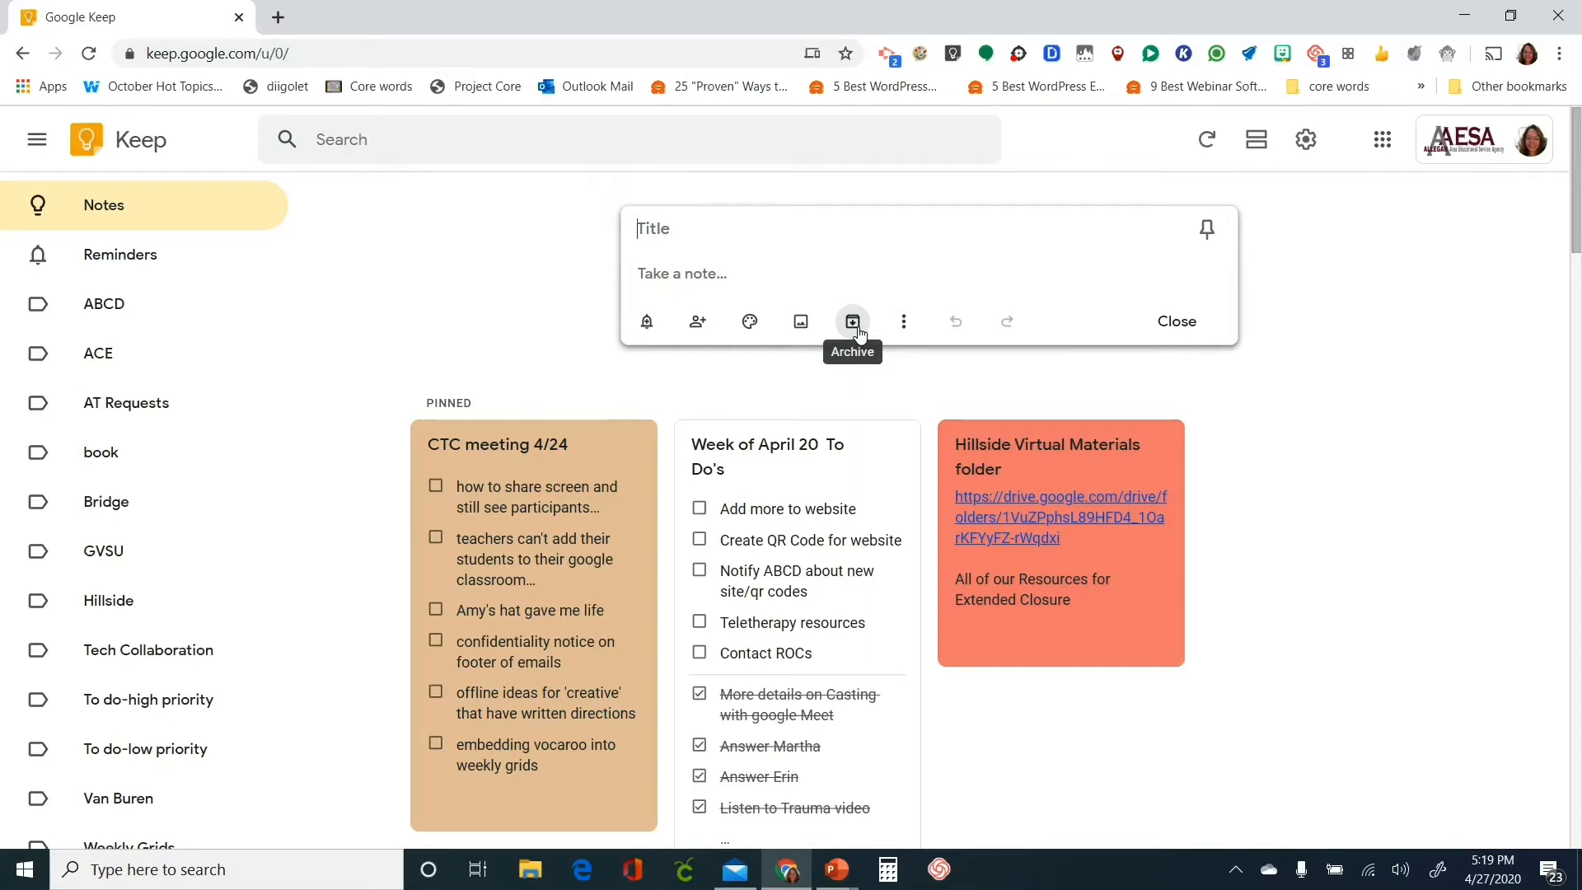
left_click(903, 322)
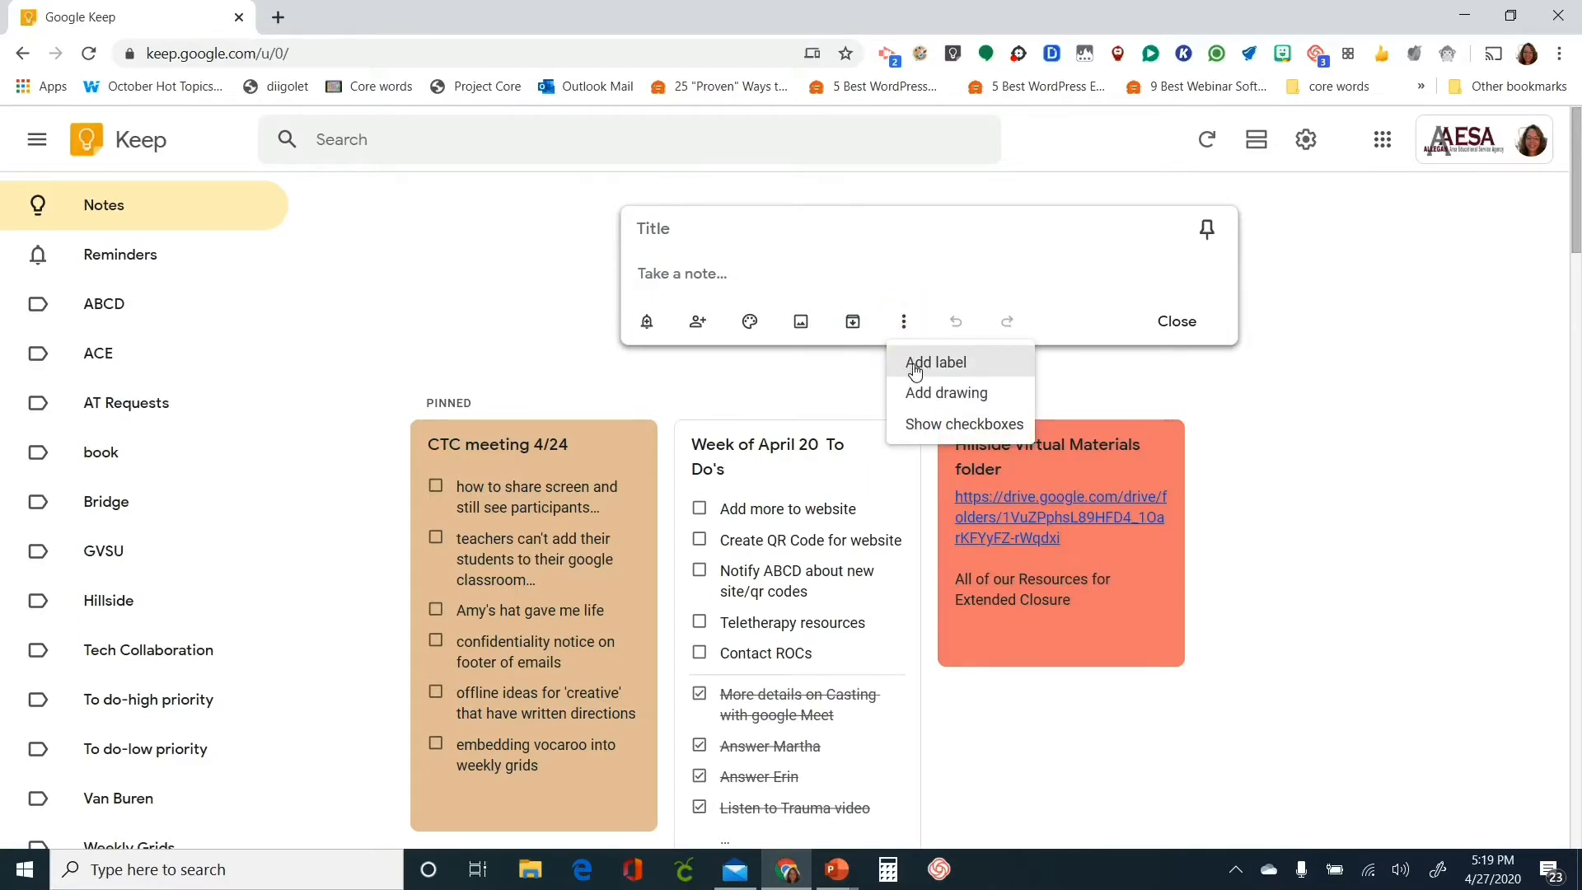
left_click(841, 371)
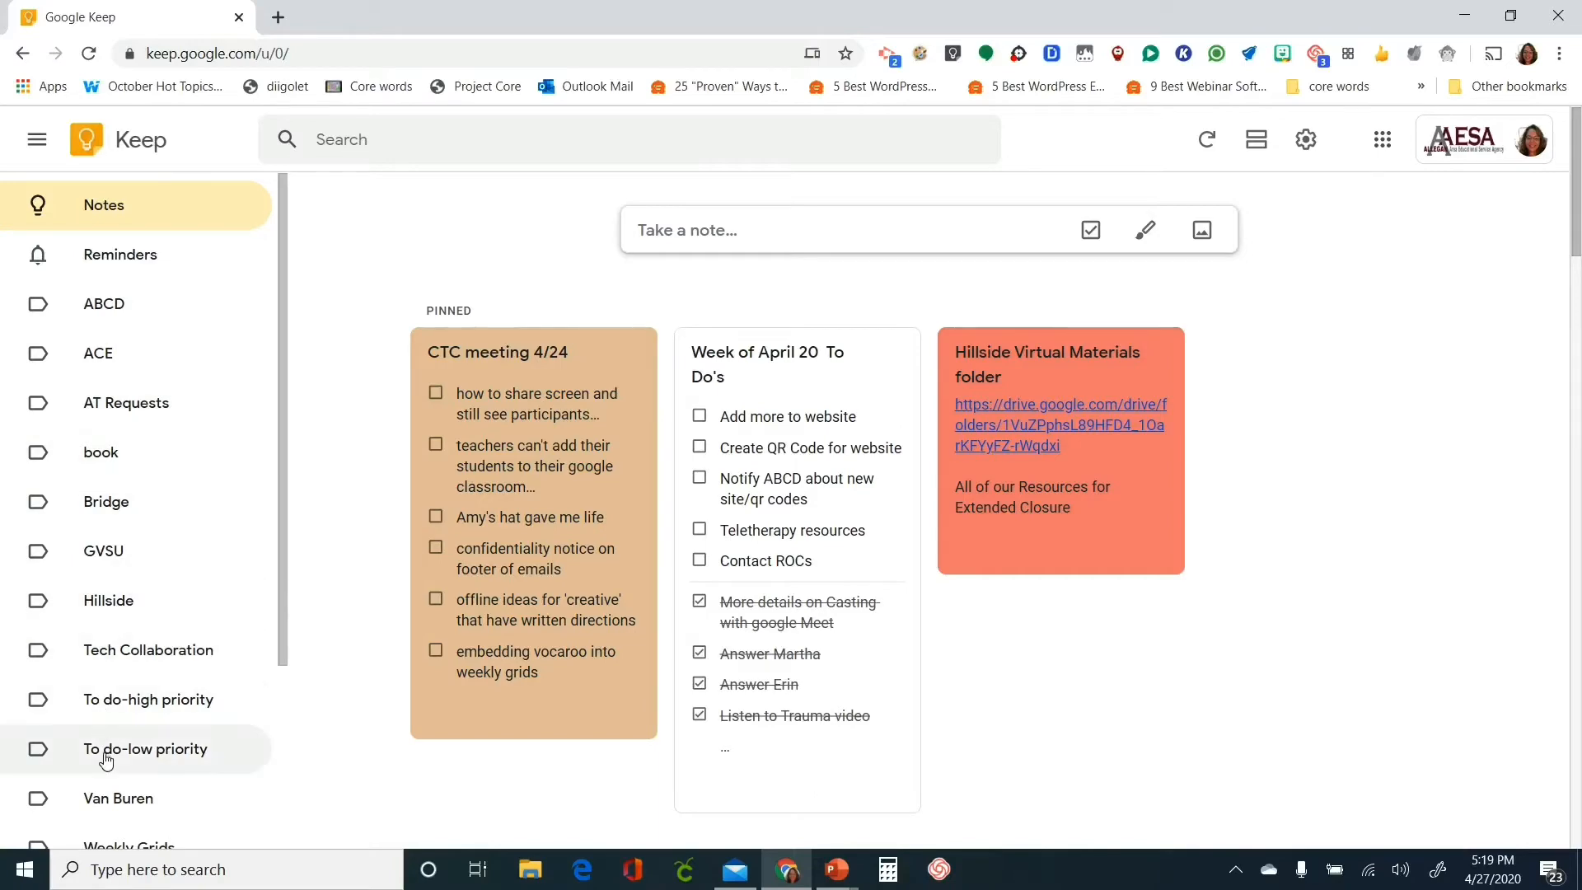
View the notes filed under the To do-high priority, Weekly Grids and Hillside labels in turn
scroll(114, 435, "down", 8)
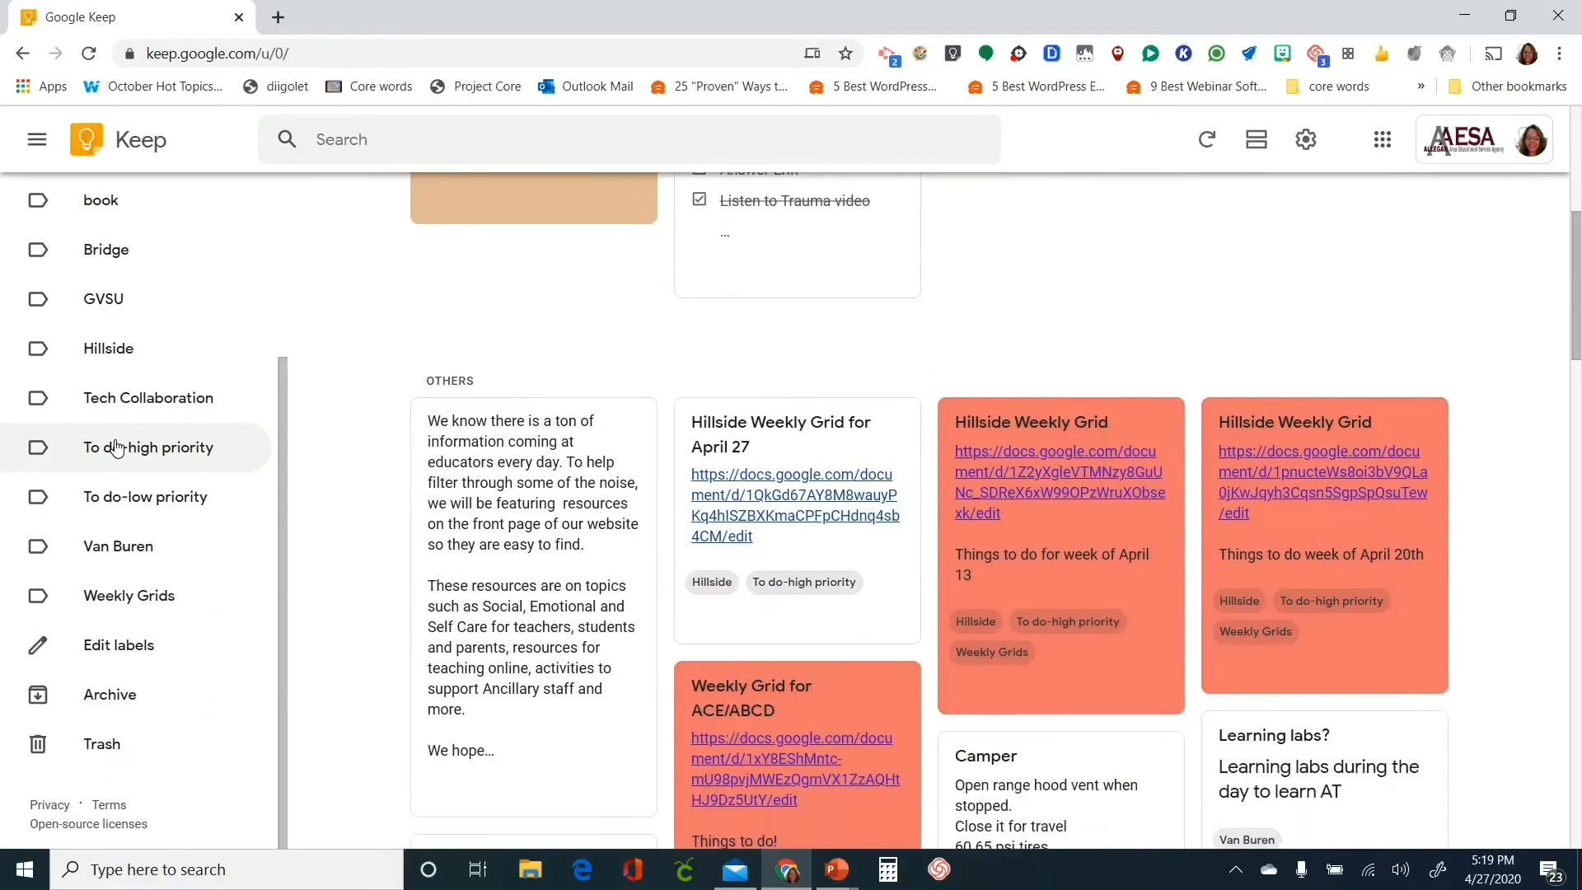
scroll(117, 446, "up", 5)
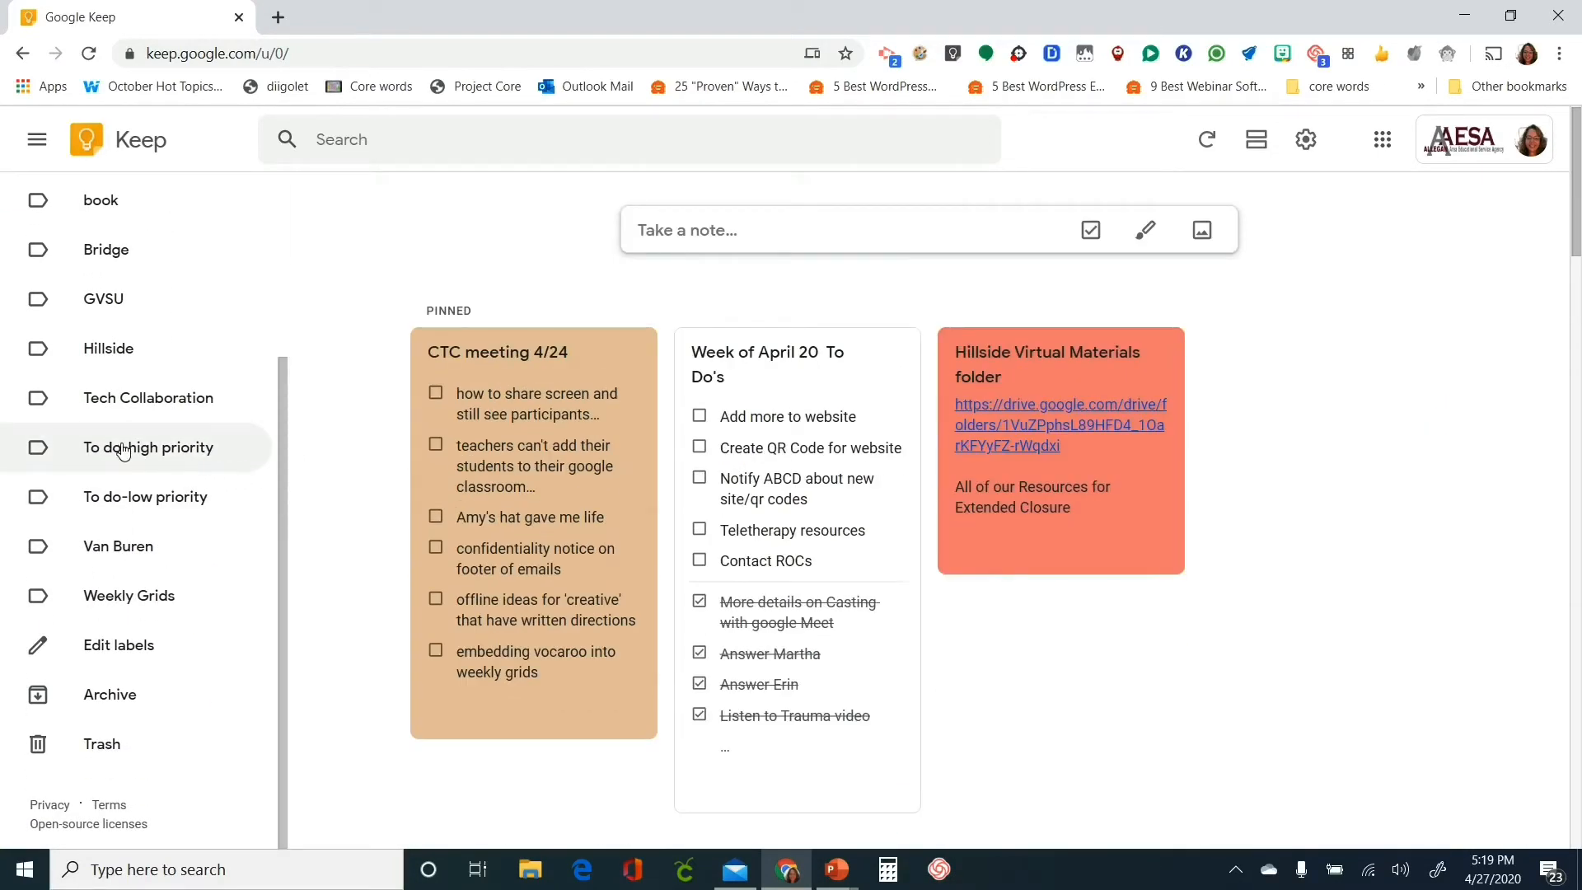
left_click(125, 453)
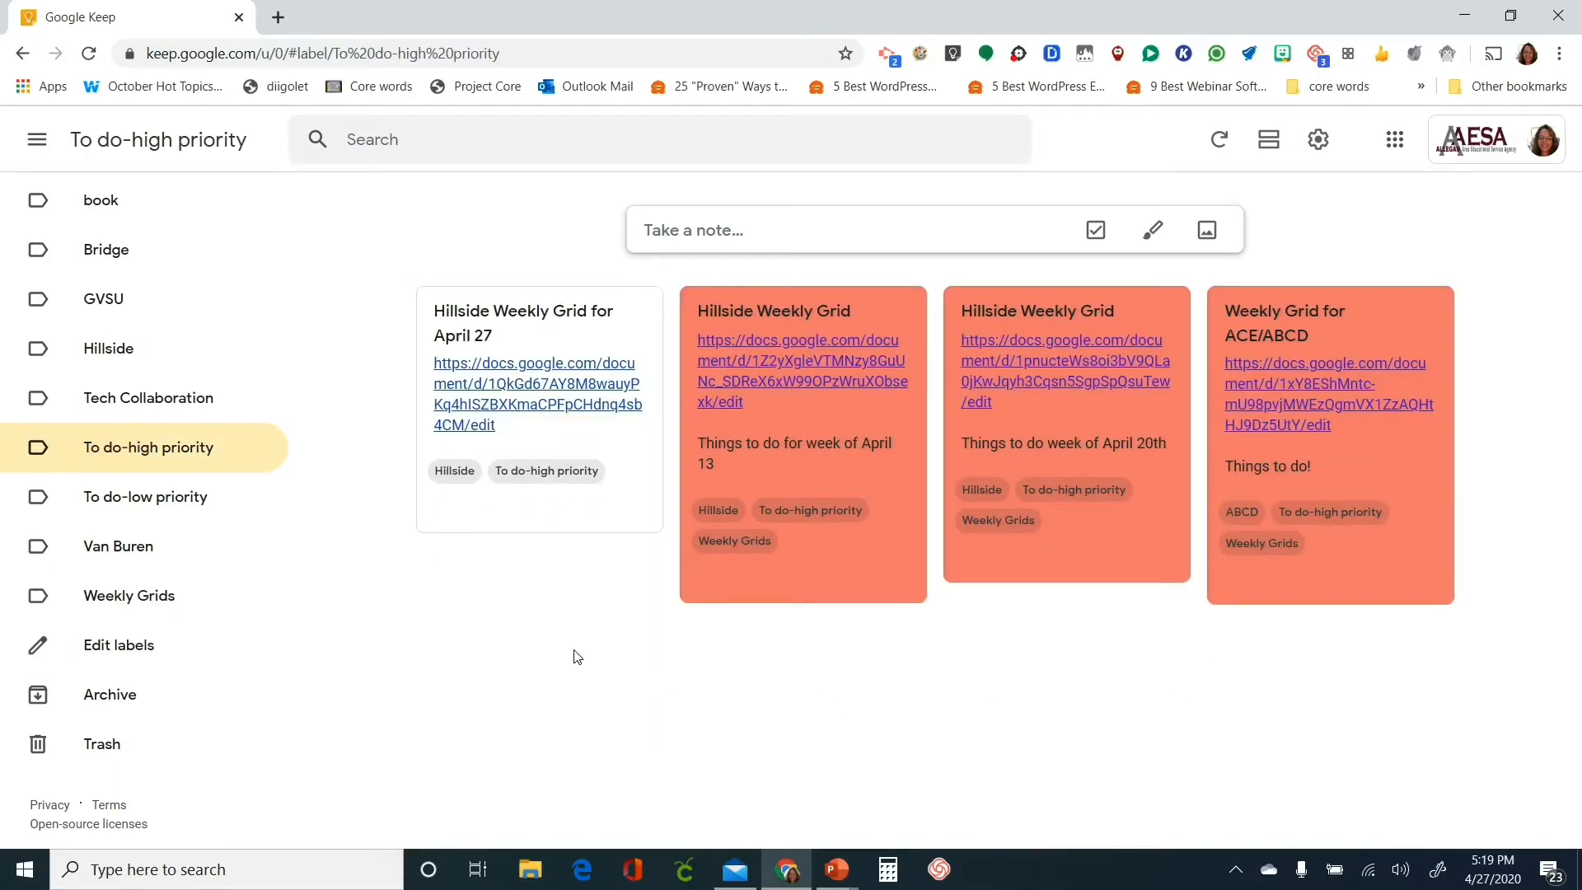
mouse_move(720, 521)
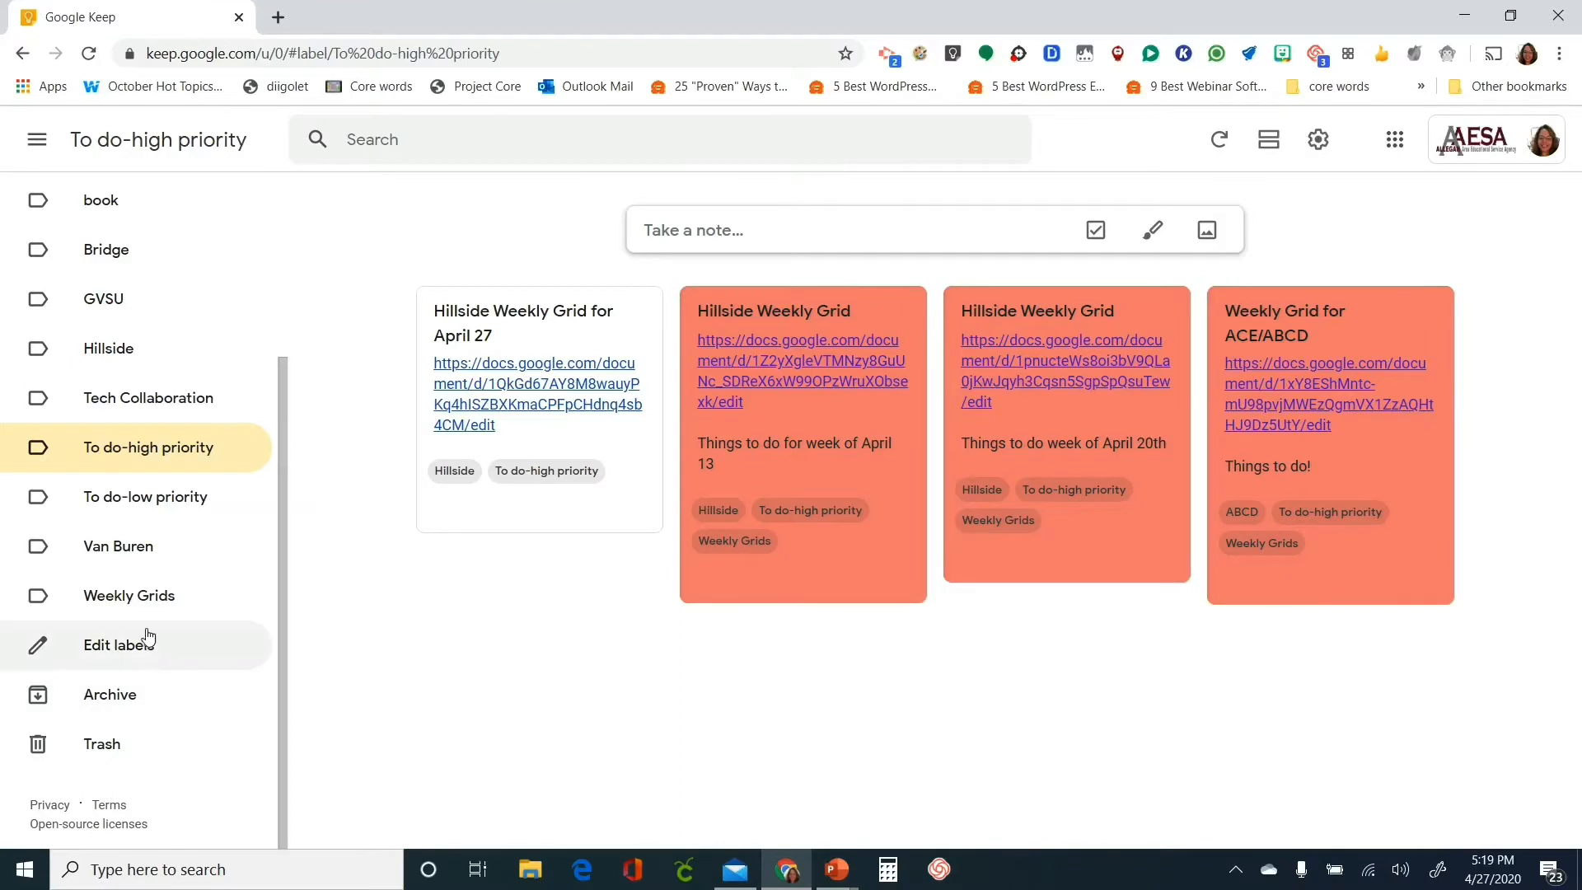
left_click(143, 600)
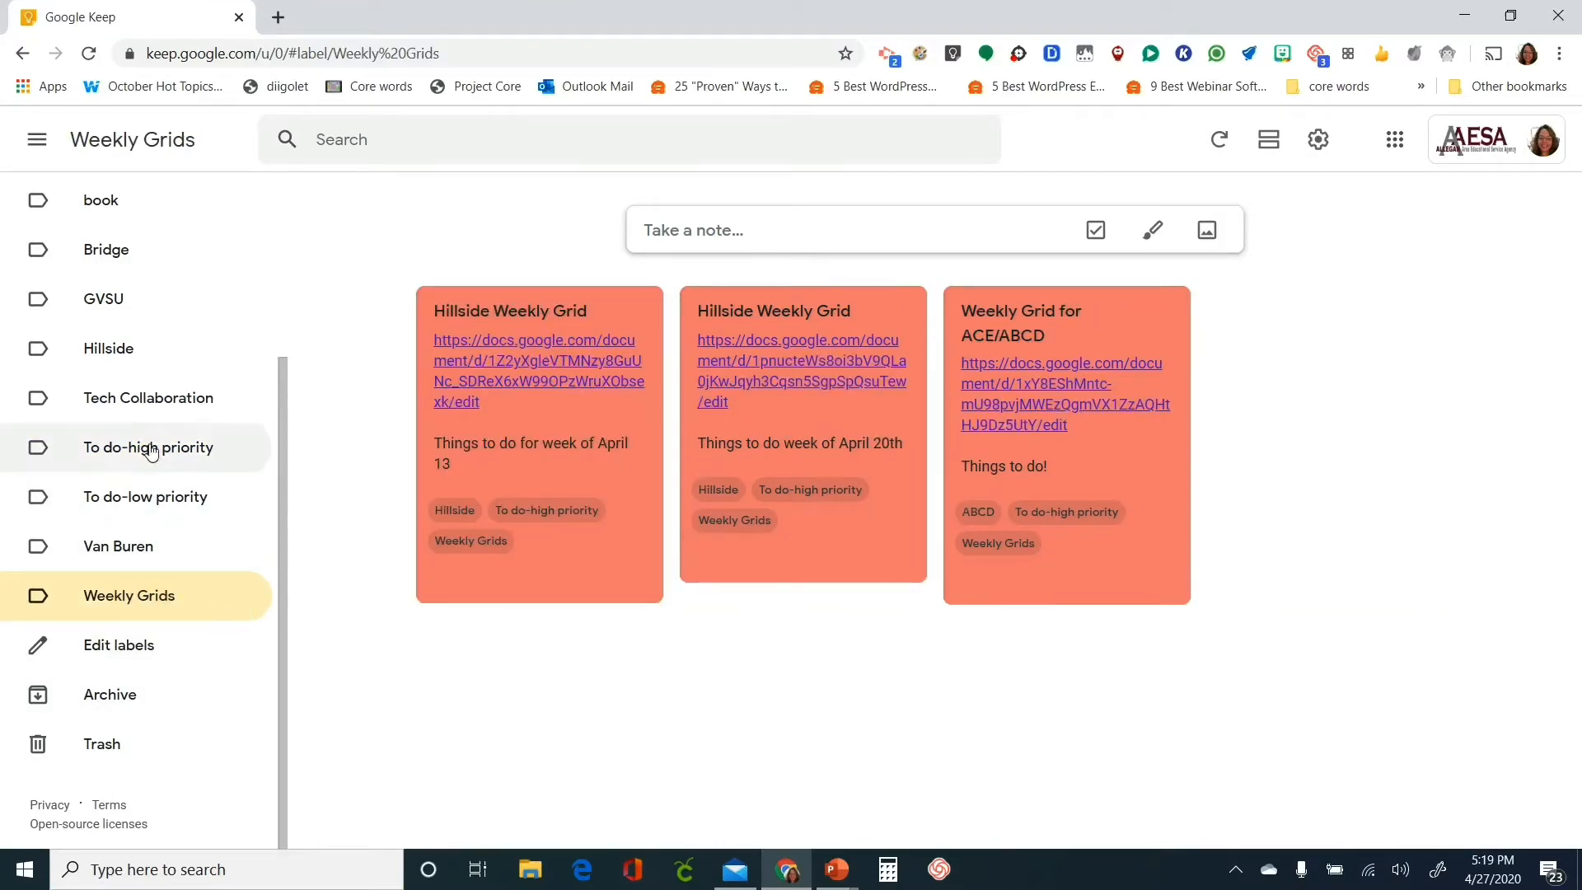
left_click(98, 354)
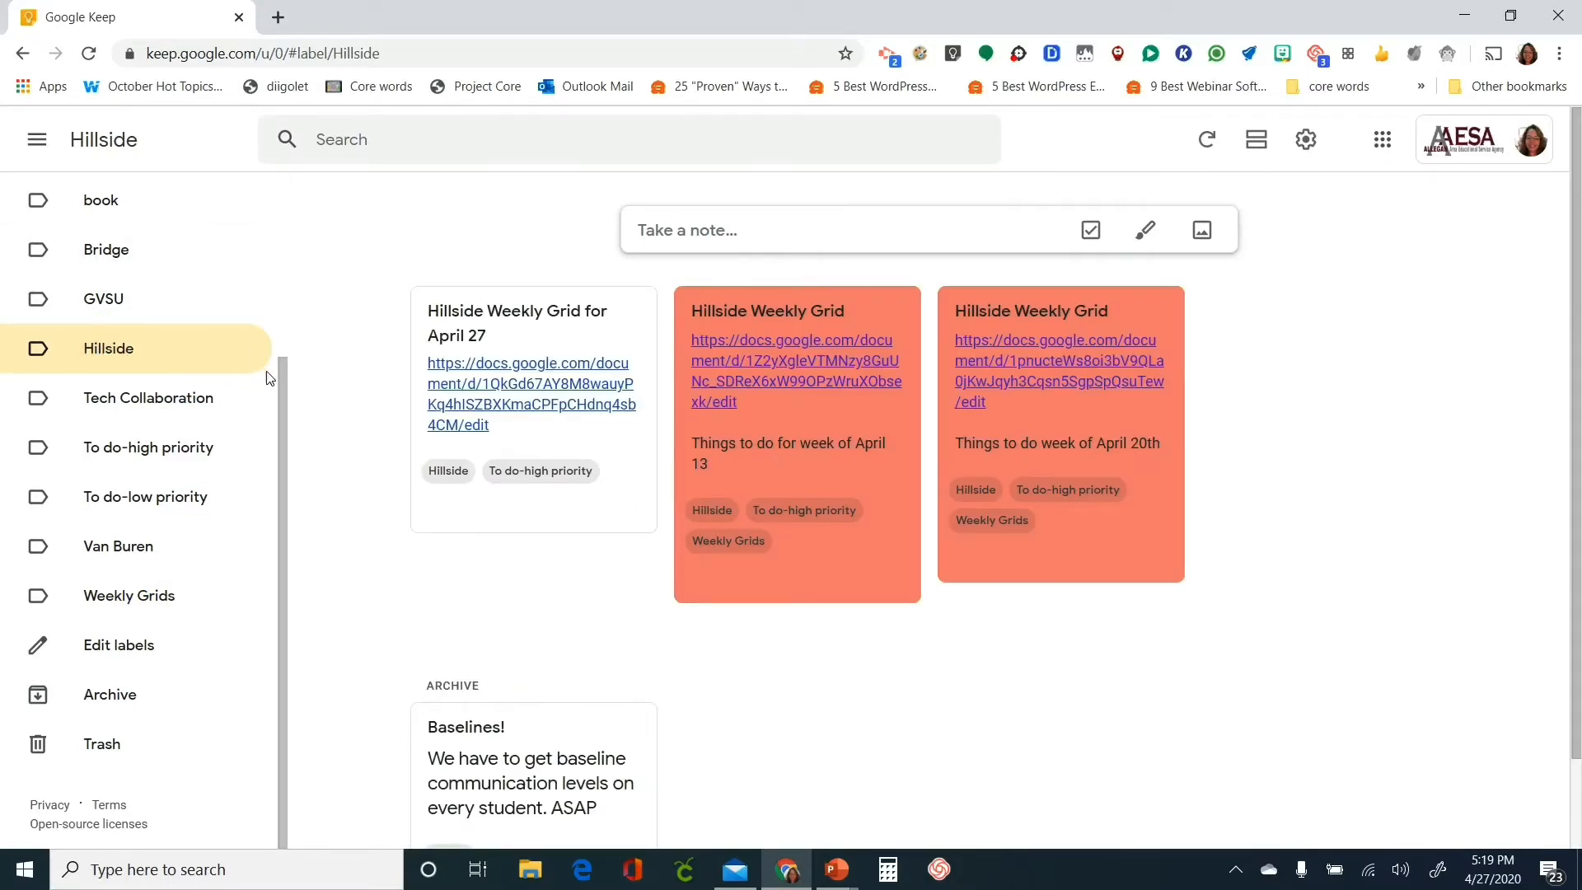
left_click_drag(281, 378, 320, 142)
mouse_move(826, 368)
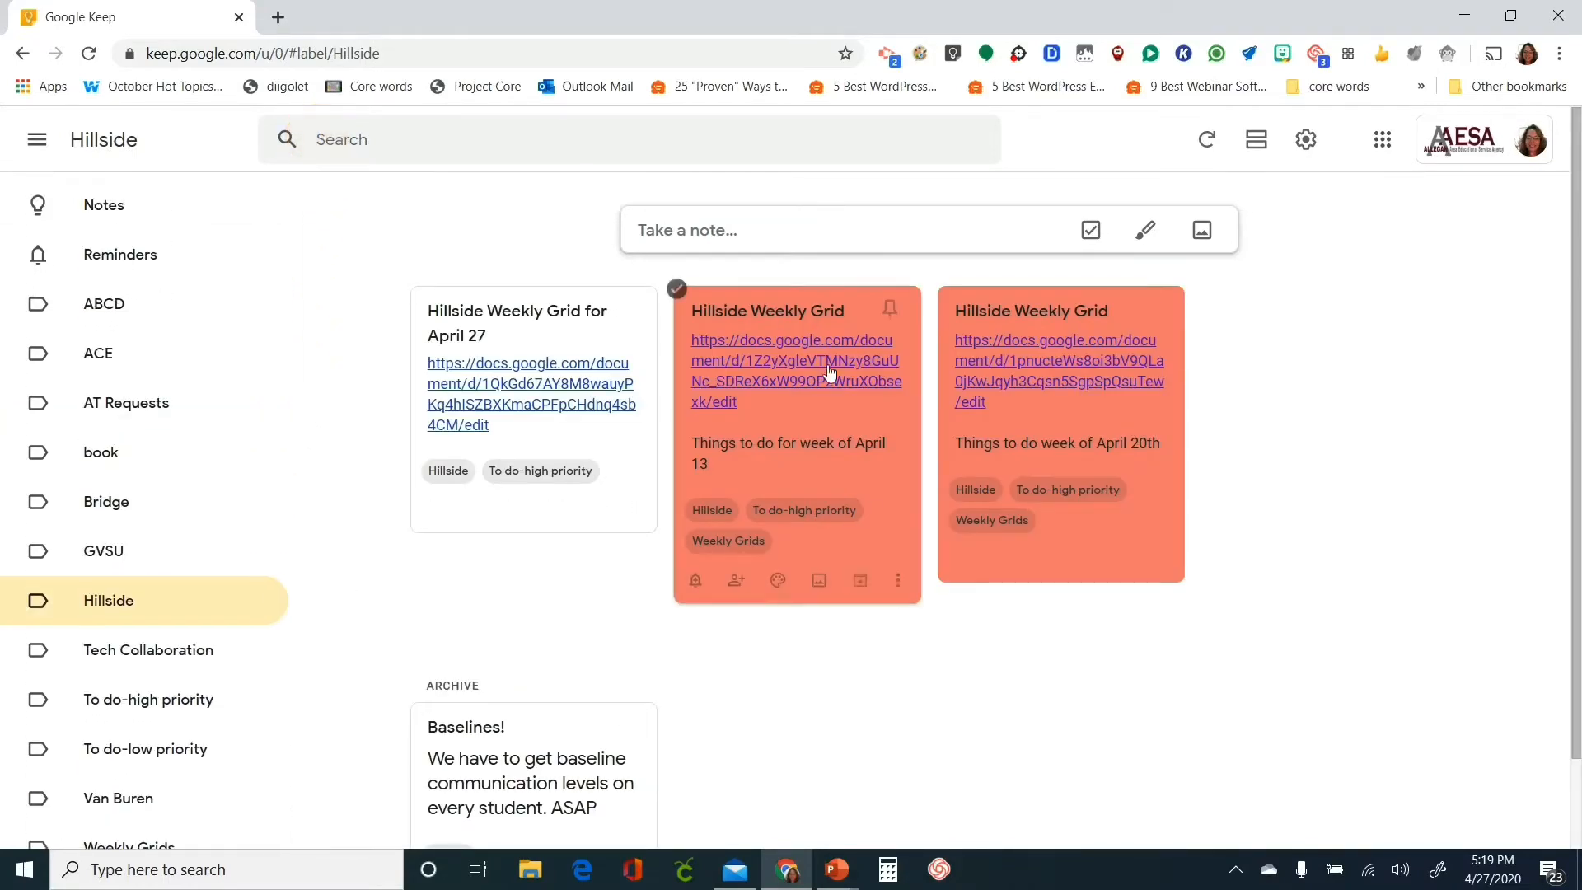
Review the additional options of a blank note started under the Hillside label, and return to all notes
left_click(858, 239)
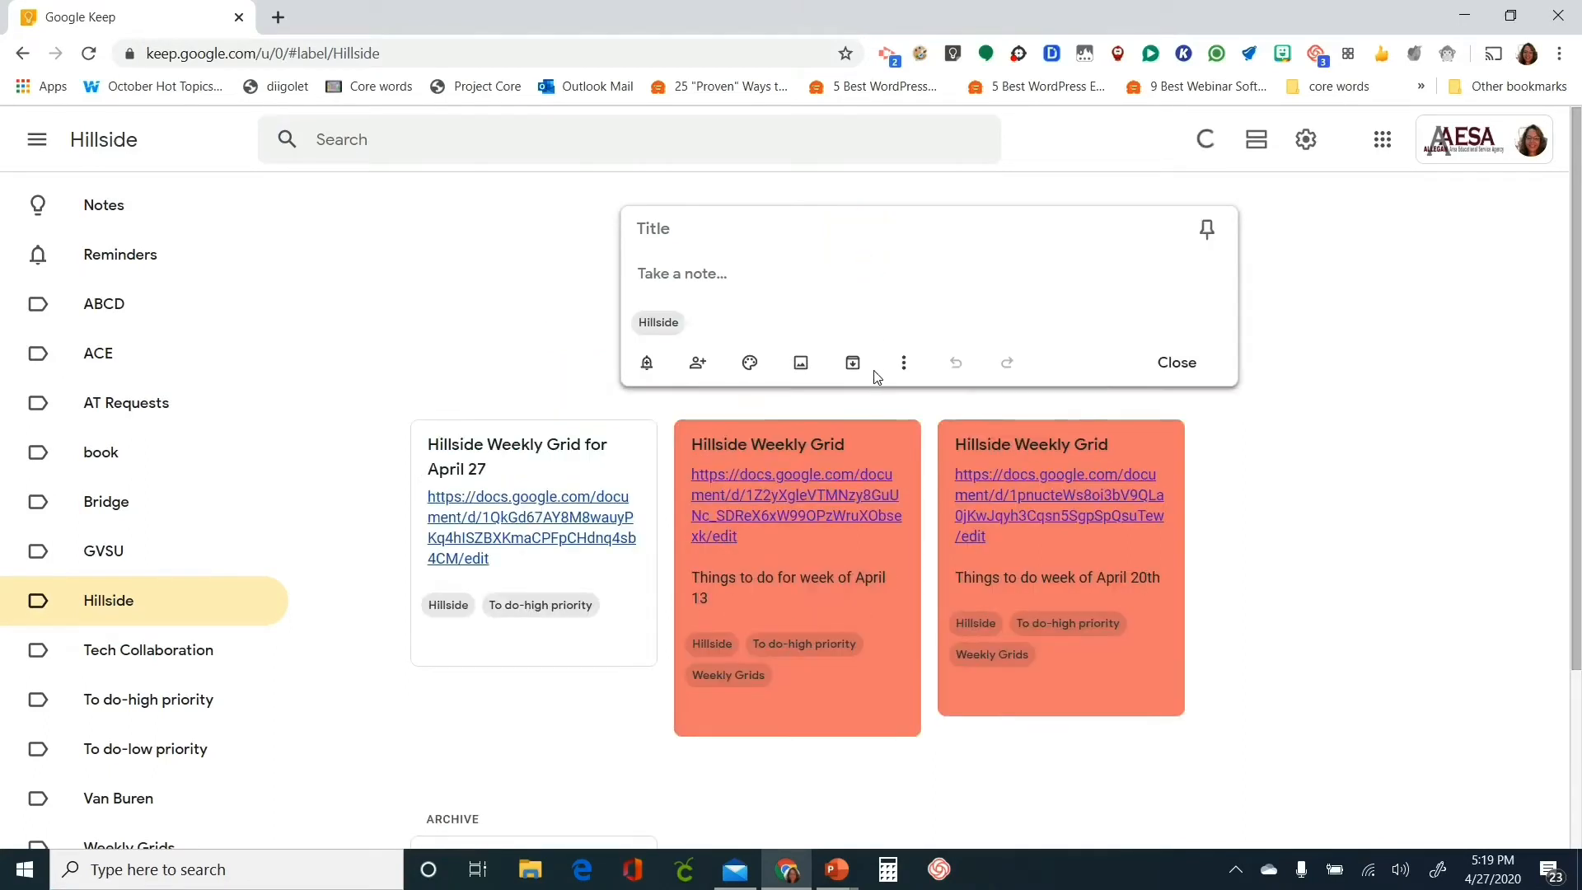
left_click(902, 367)
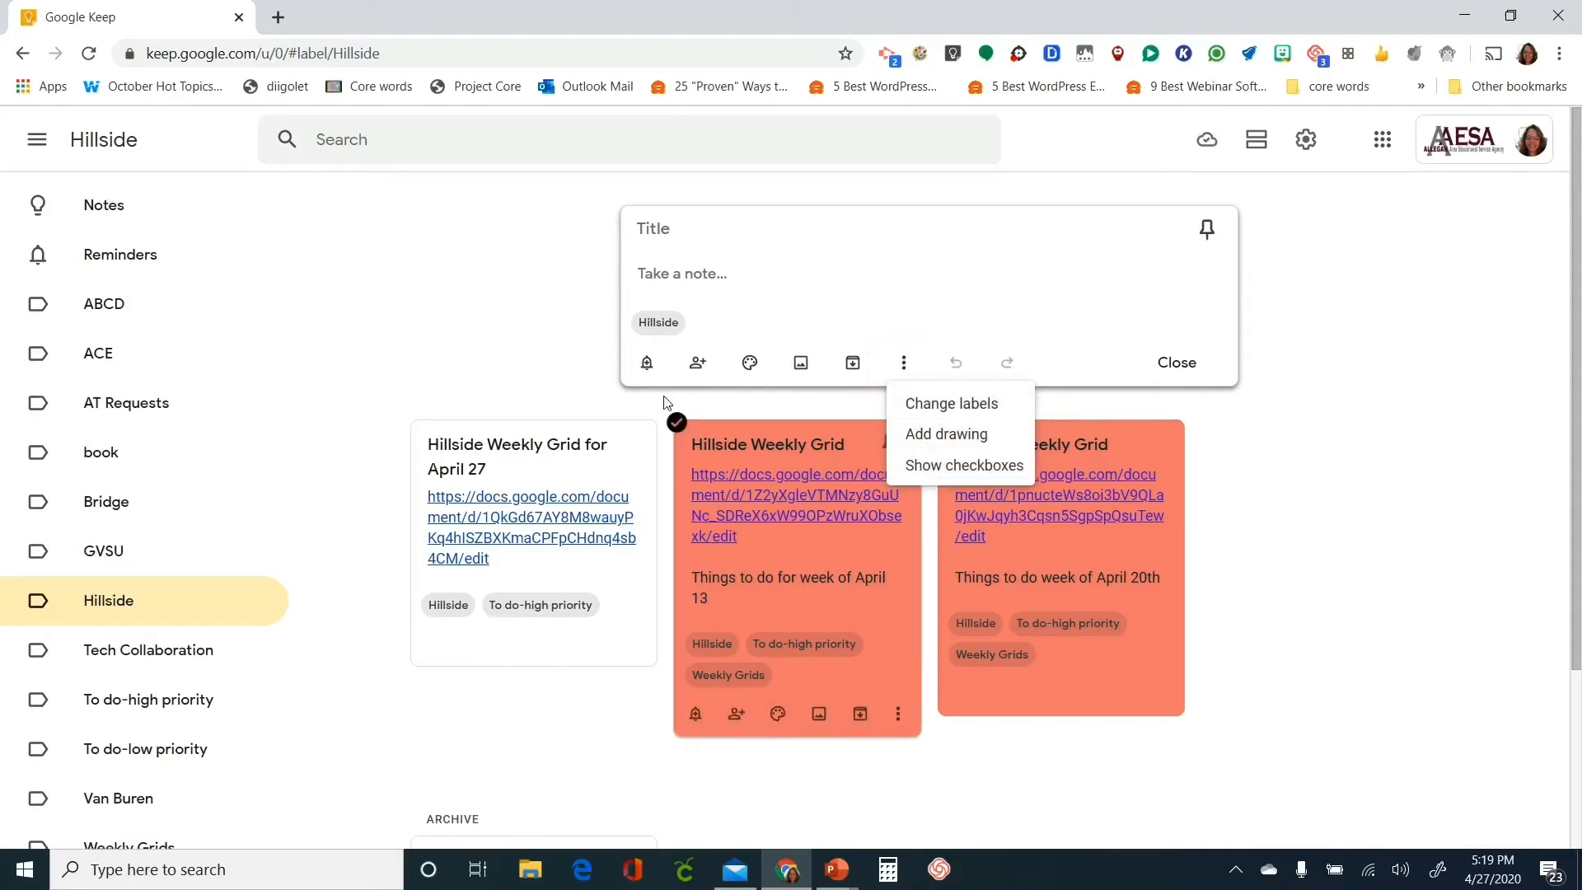
left_click(109, 210)
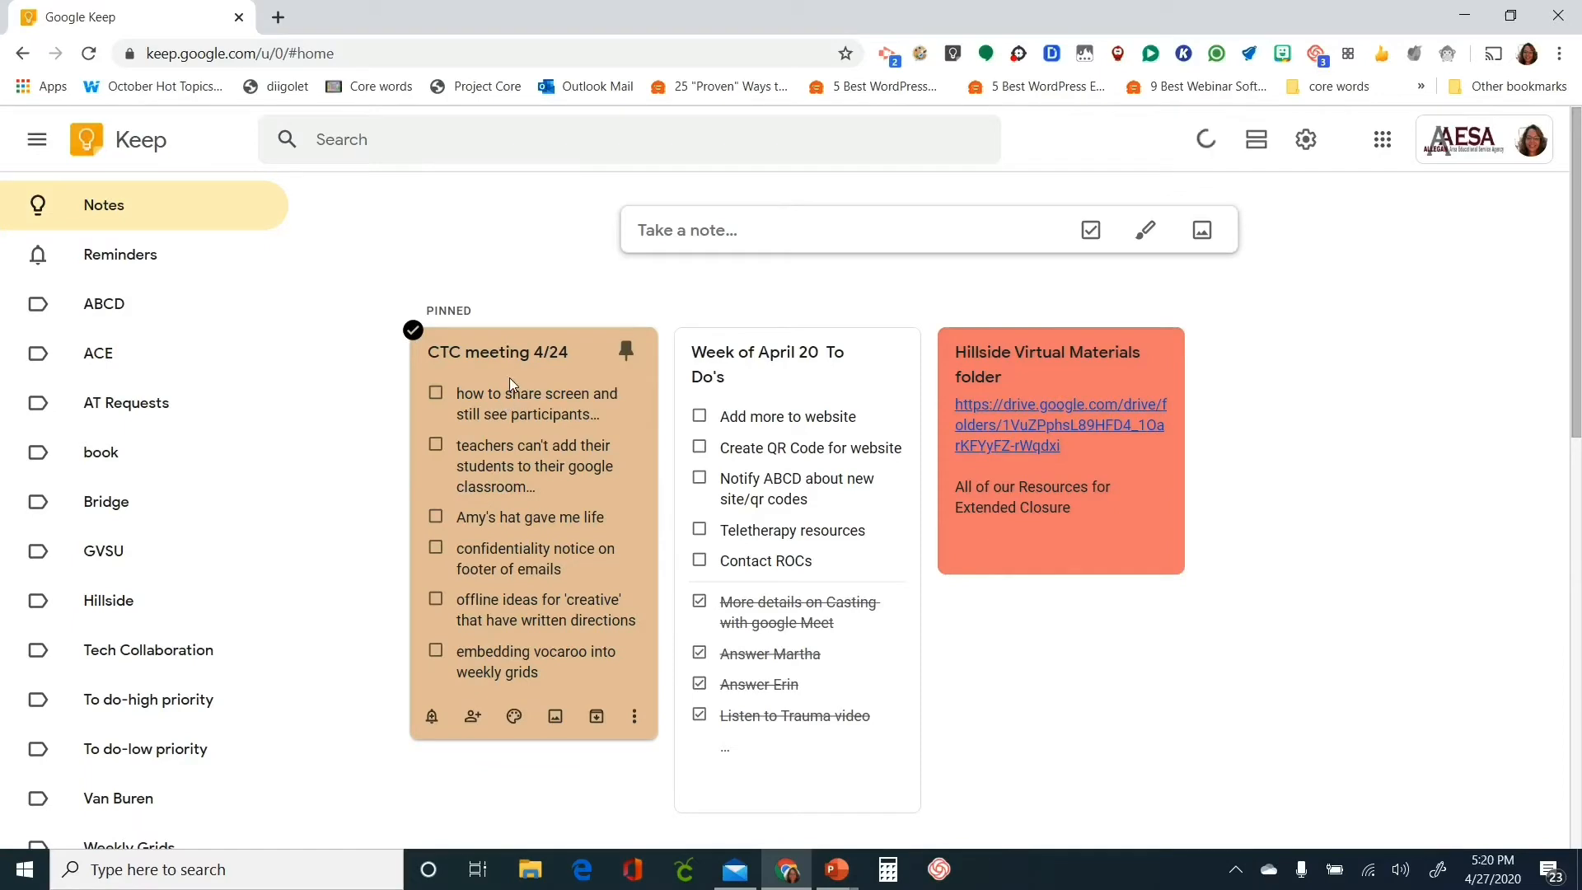
Create an untitled checklist note with the items apple and pear, and mark apple as completed
left_click(732, 230)
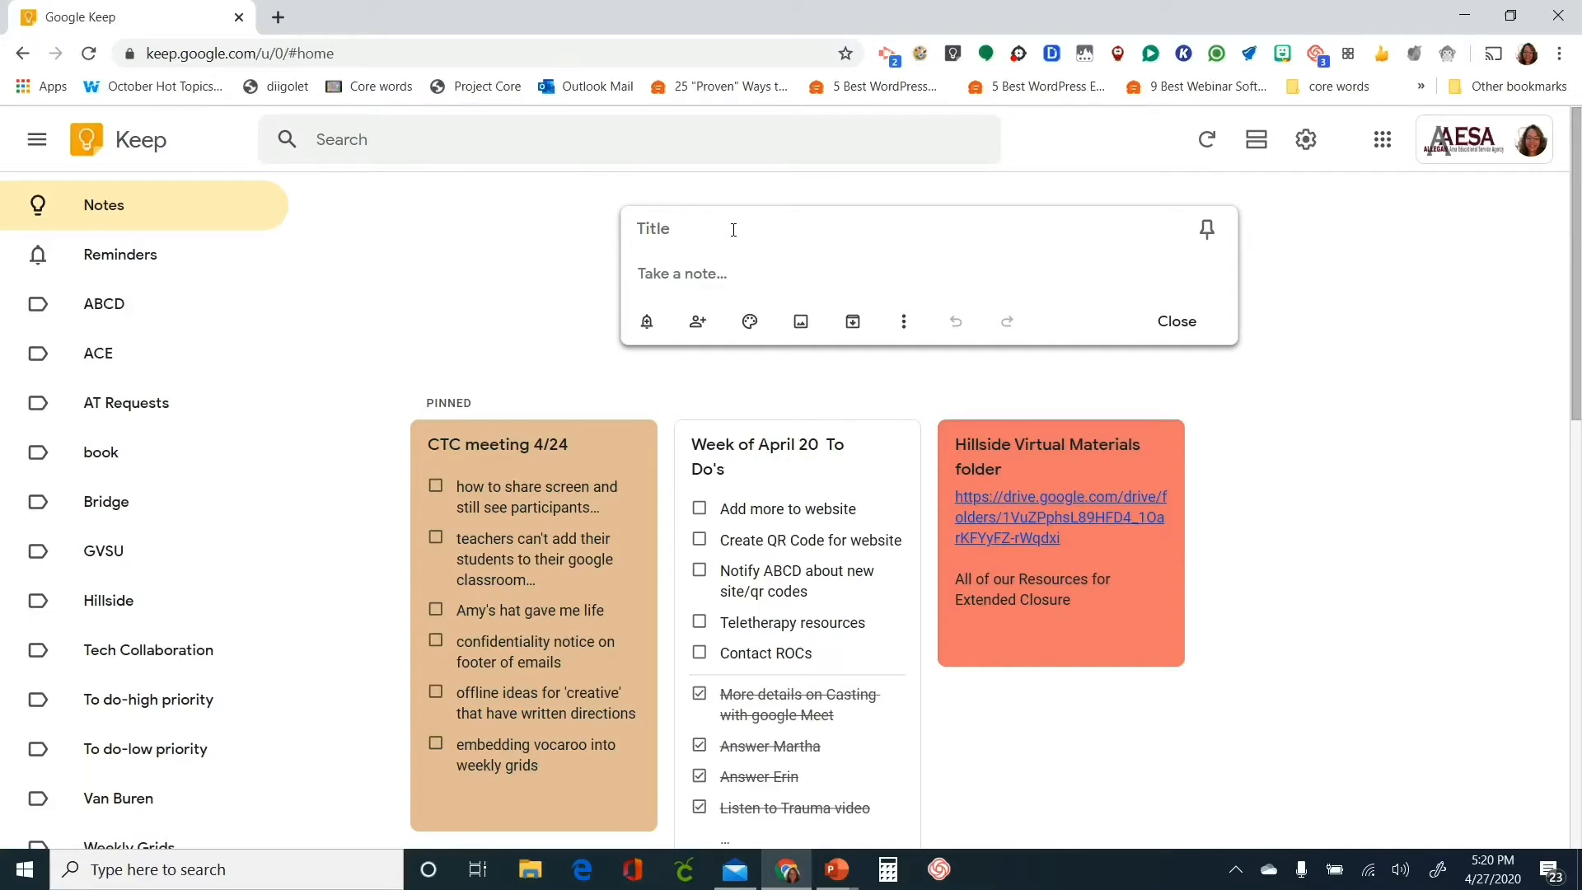
left_click(903, 321)
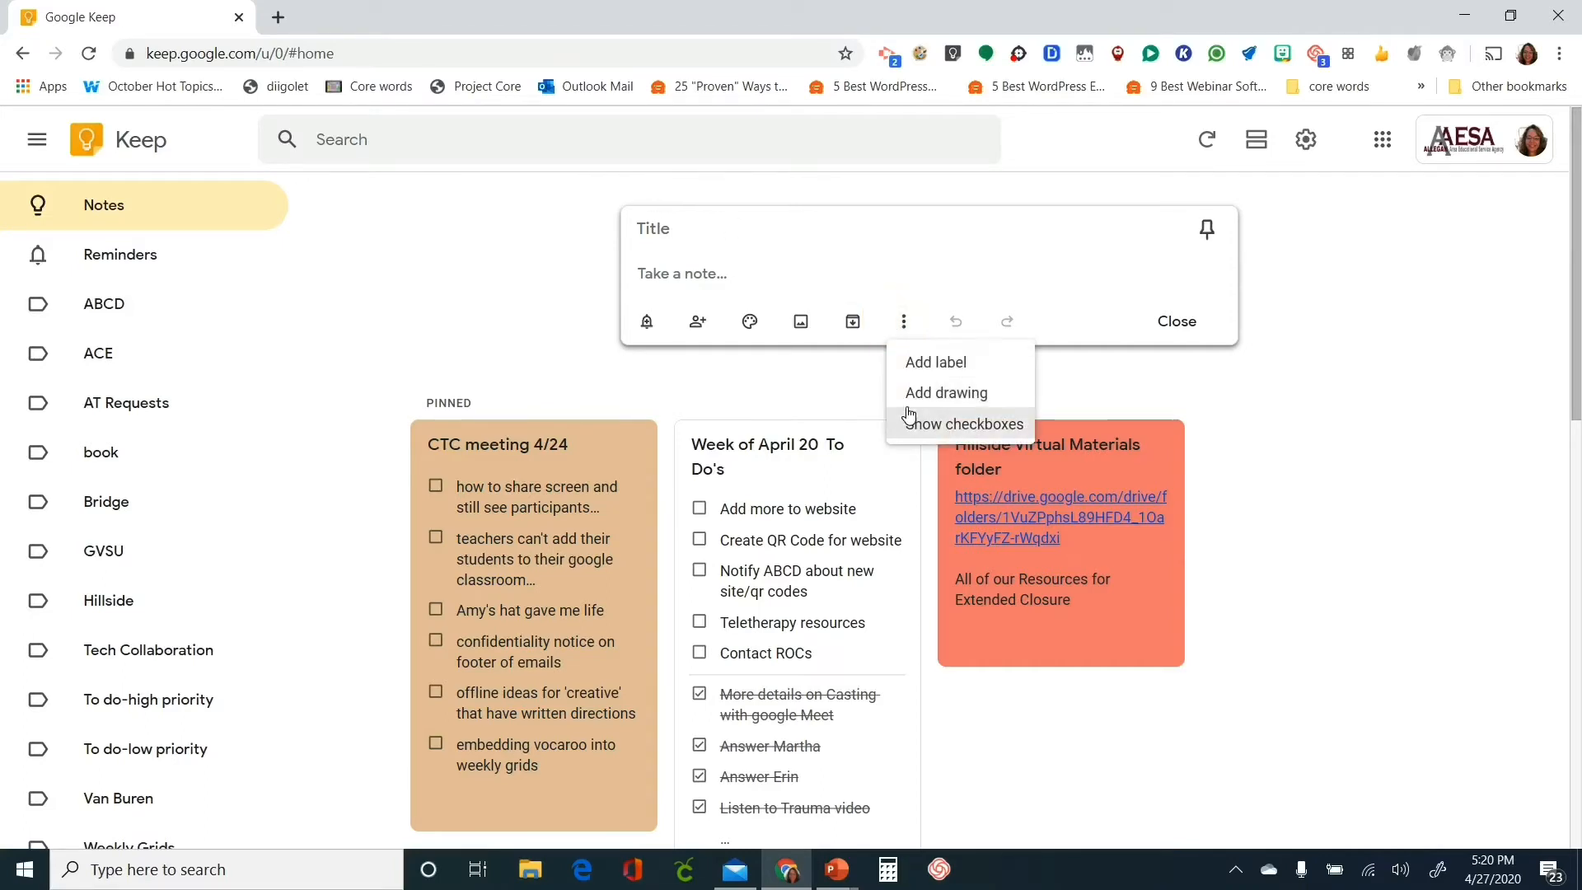
left_click(909, 417)
type("a")
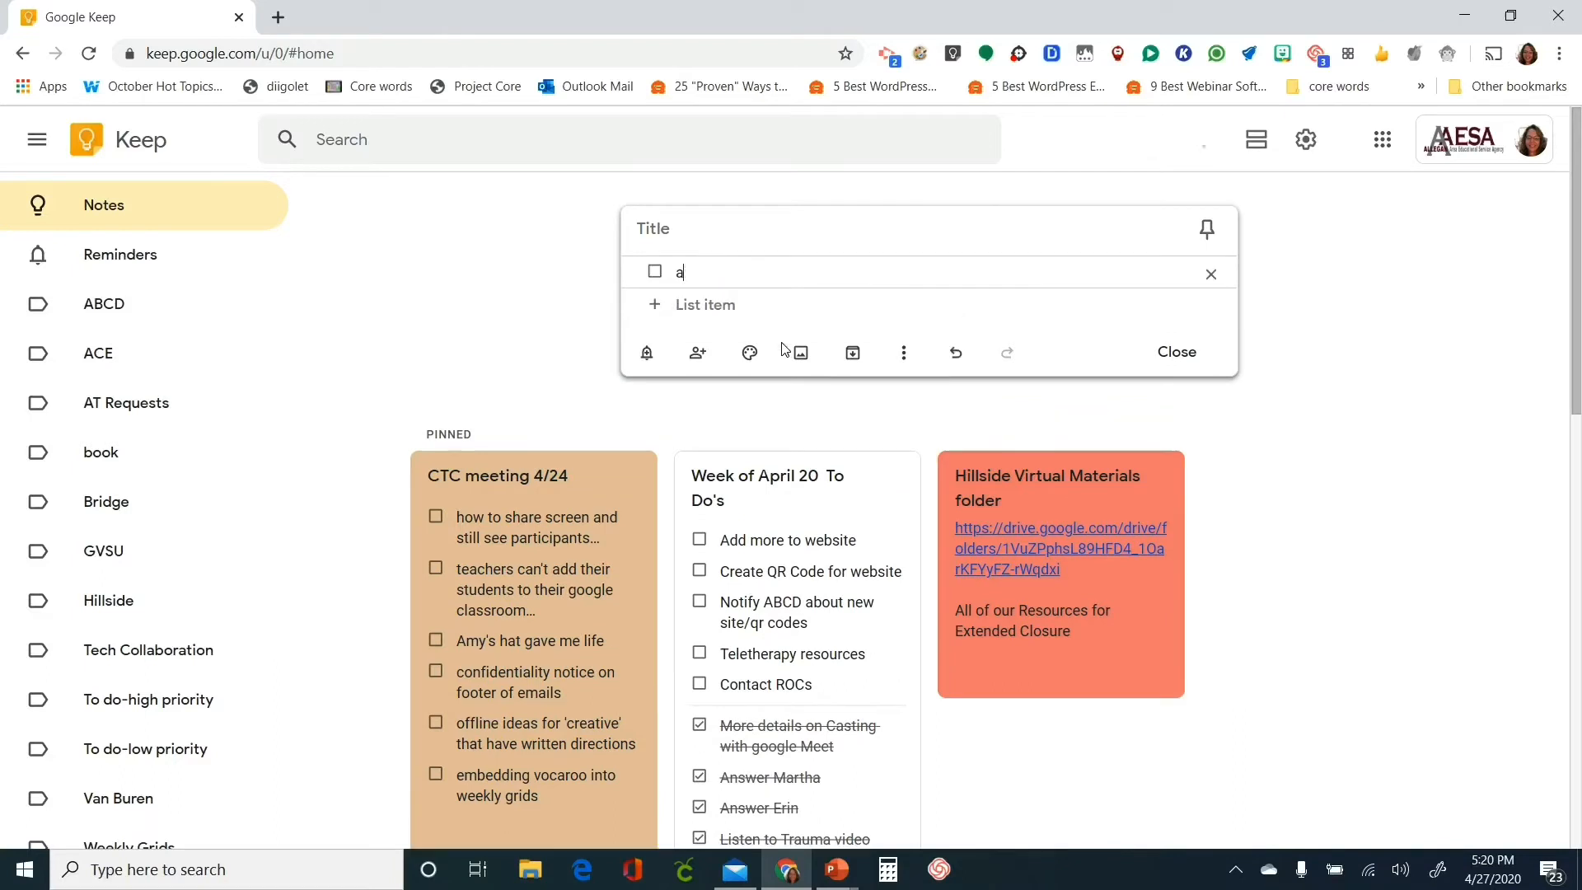
type("pple")
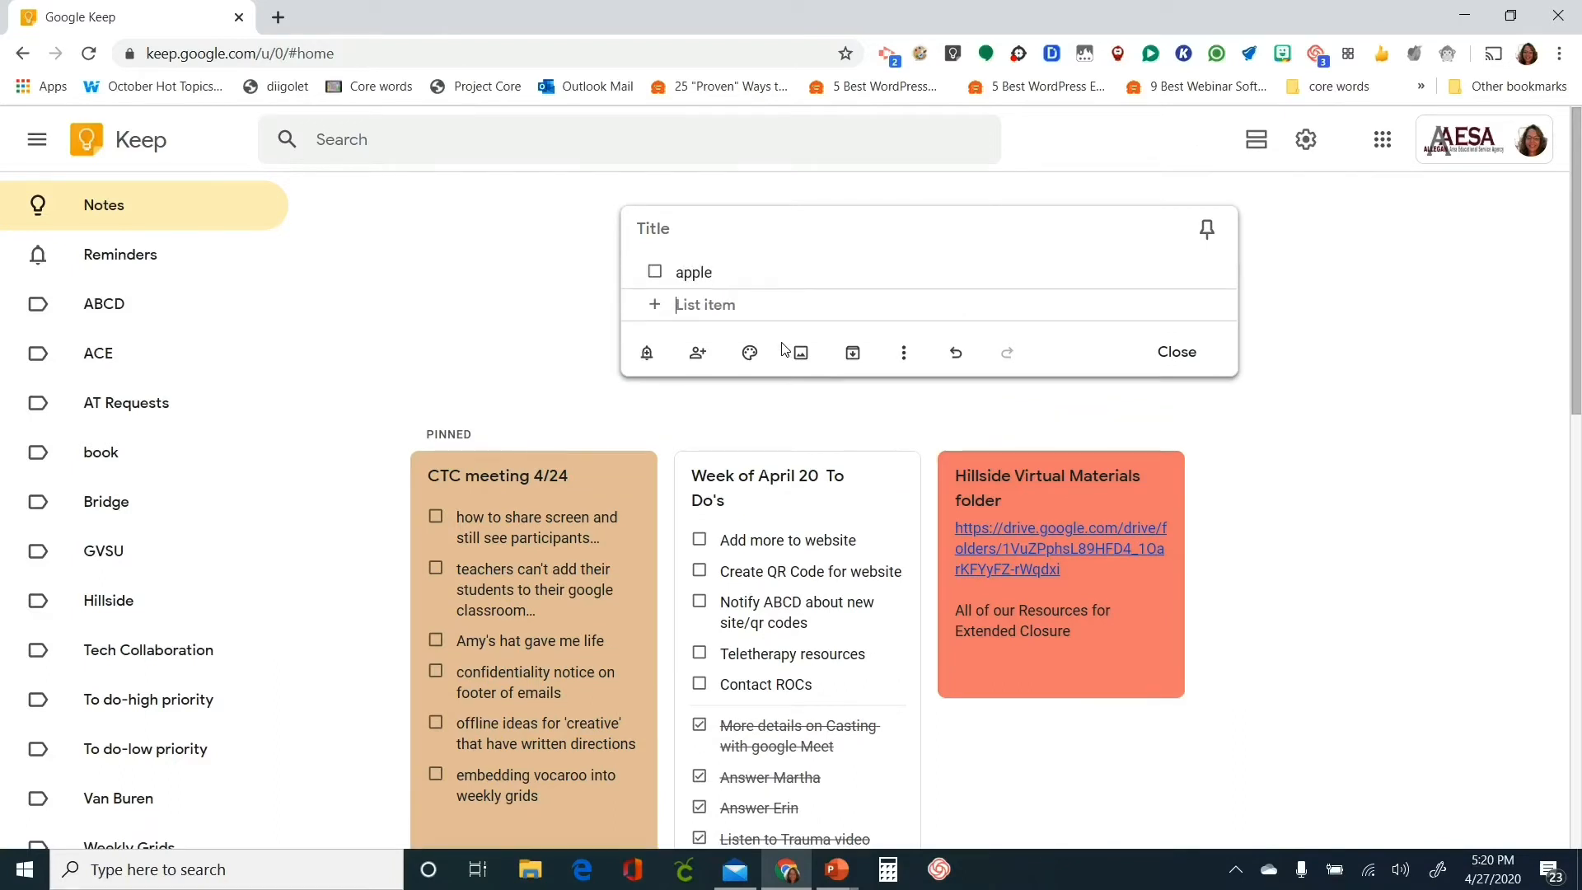
key("Return")
type("pear")
left_click(783, 342)
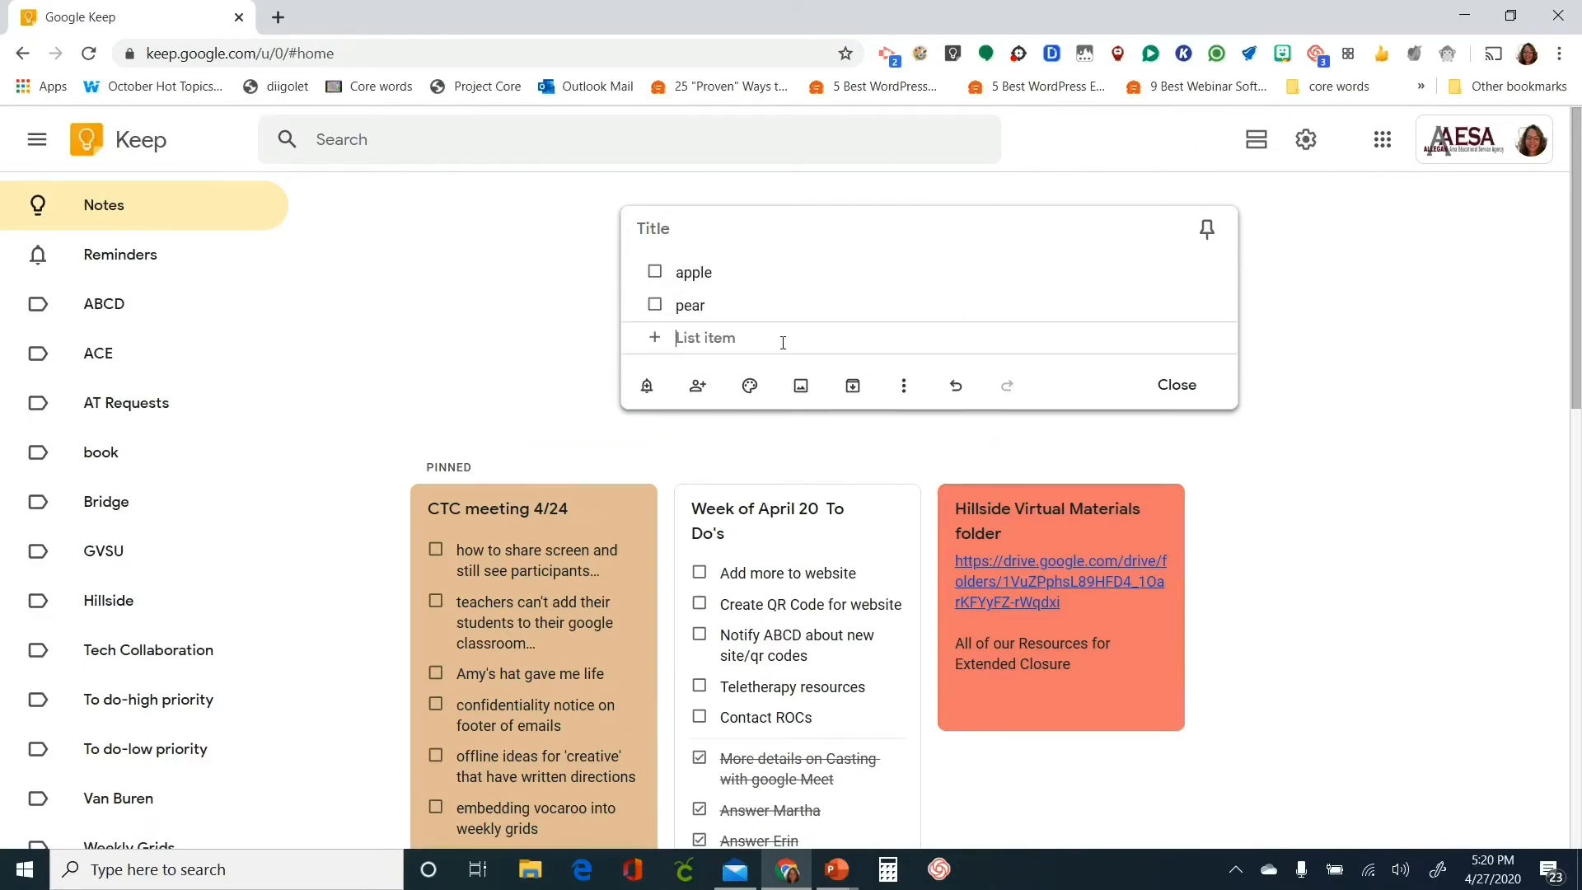
left_click(655, 273)
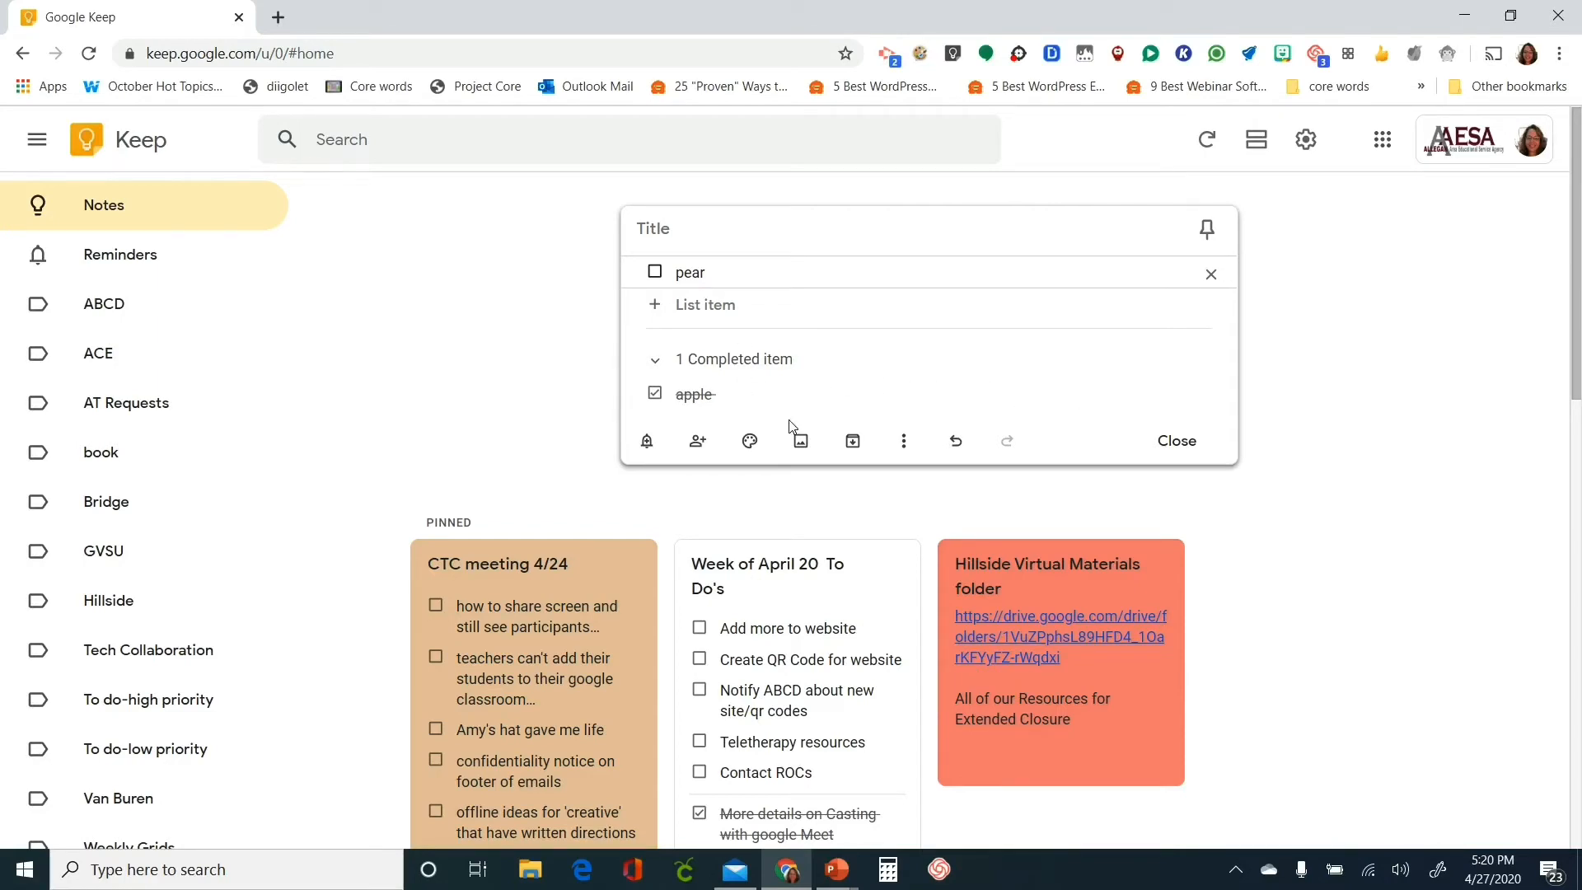
left_click(381, 604)
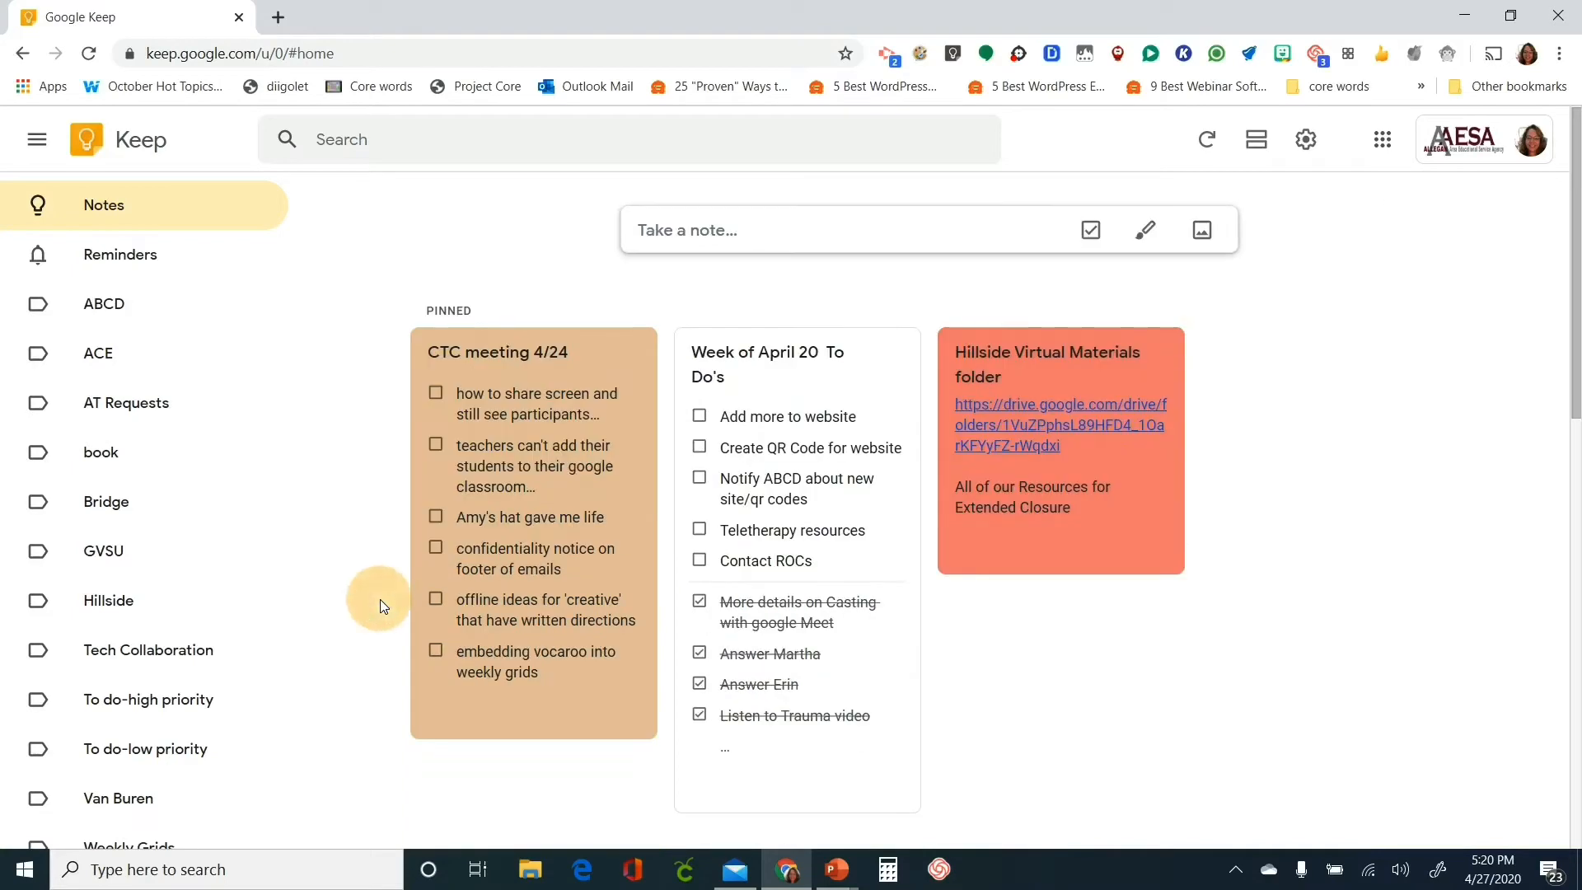
Open the pinned CTC meeting 4/24 note to review its checklist items, and close it
left_click(521, 504)
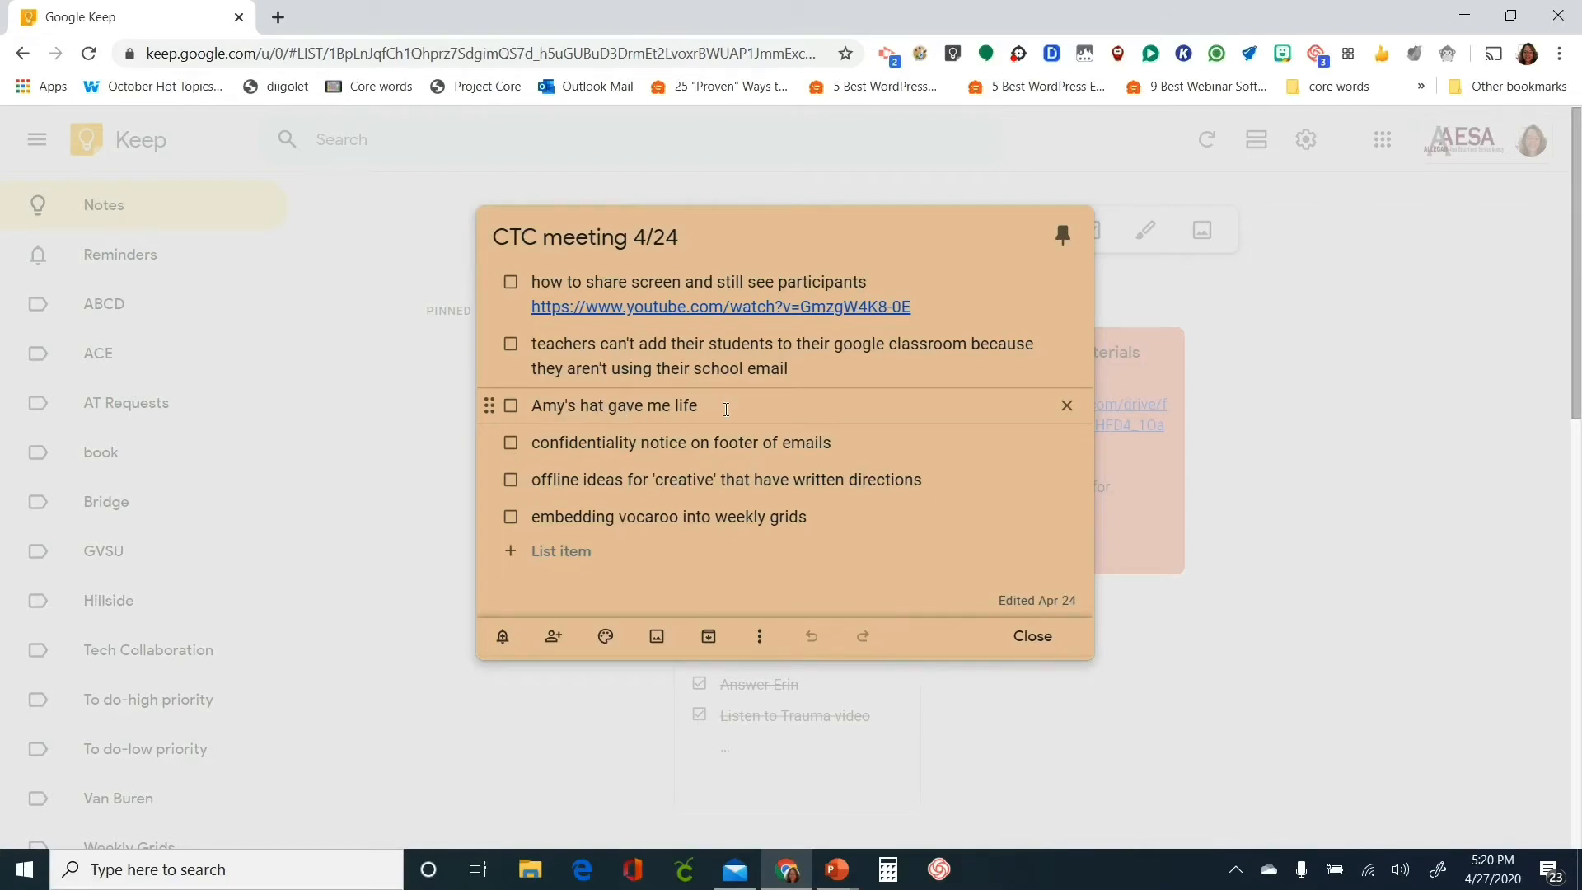
left_click(676, 567)
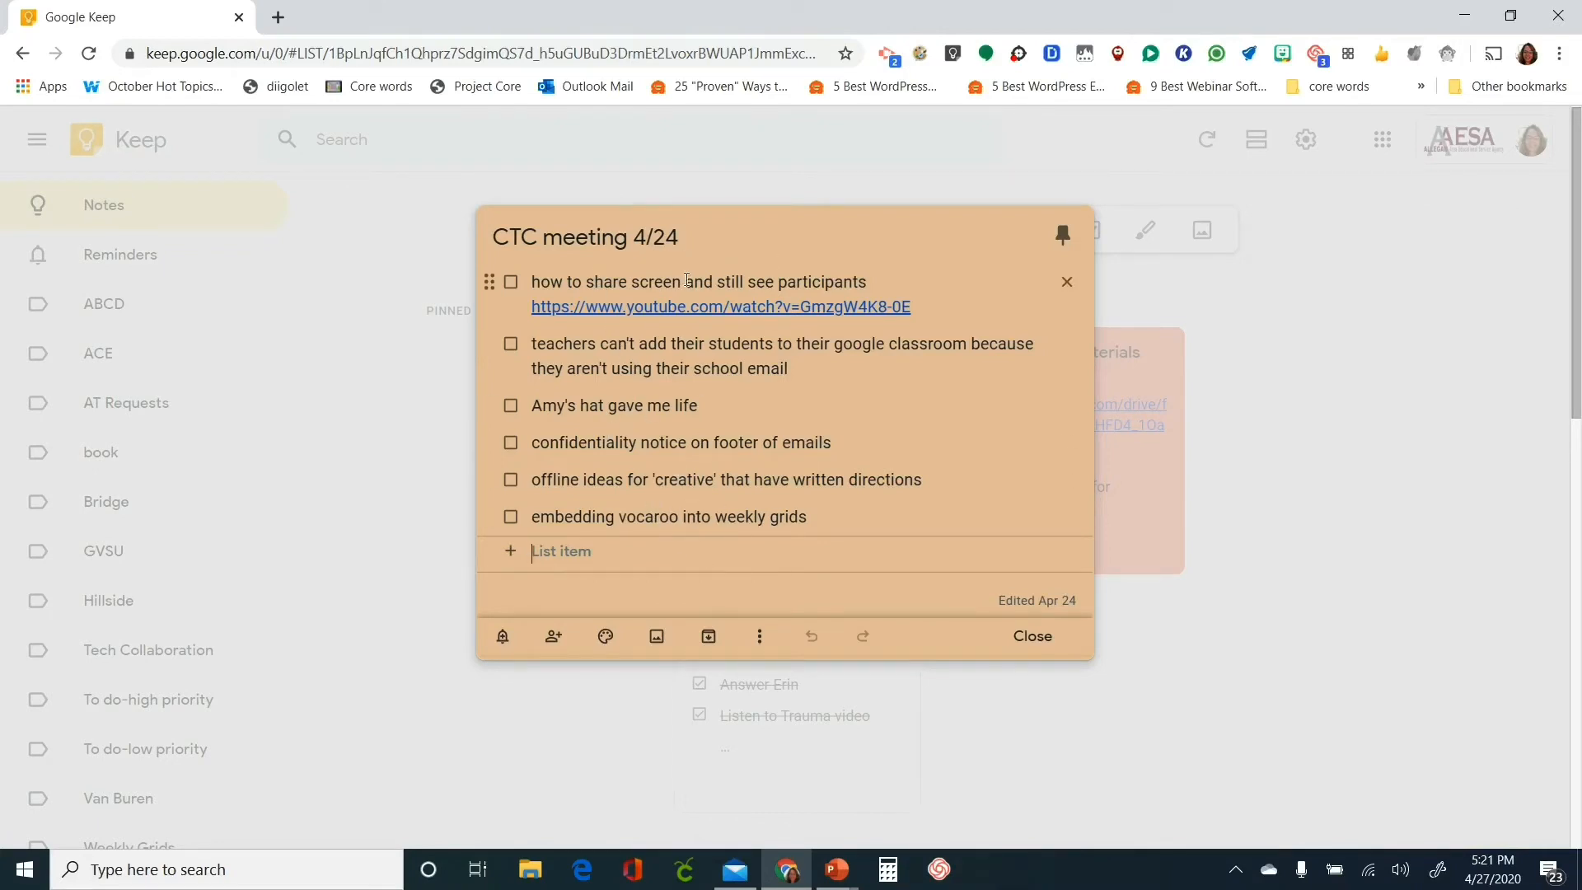
left_click(1022, 640)
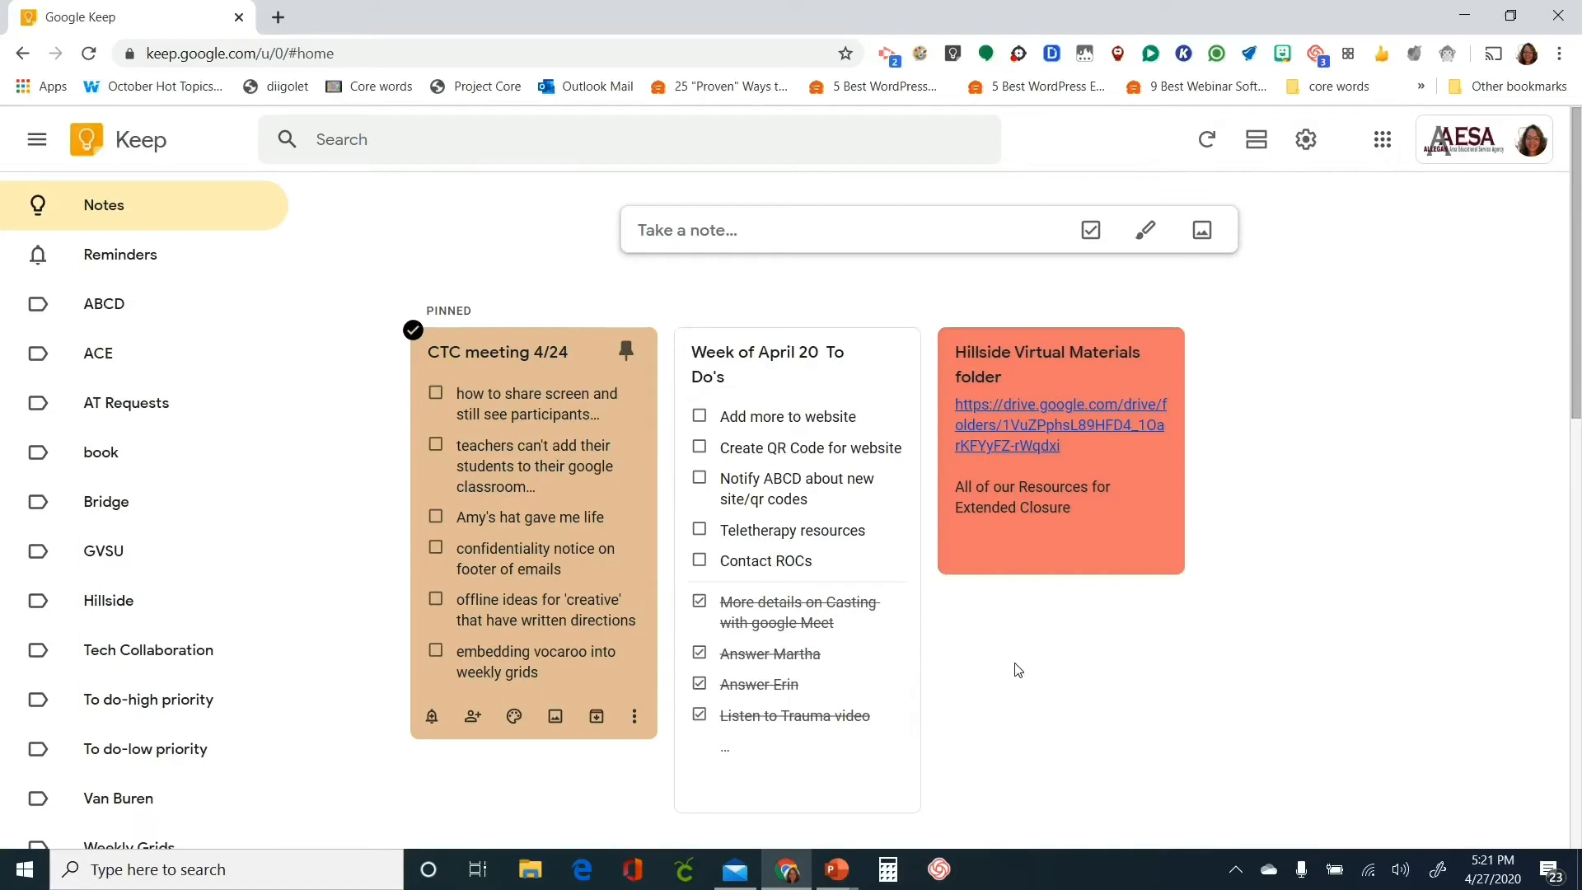
scroll(1016, 668, "down", 1)
scroll(1019, 644, "up", 1)
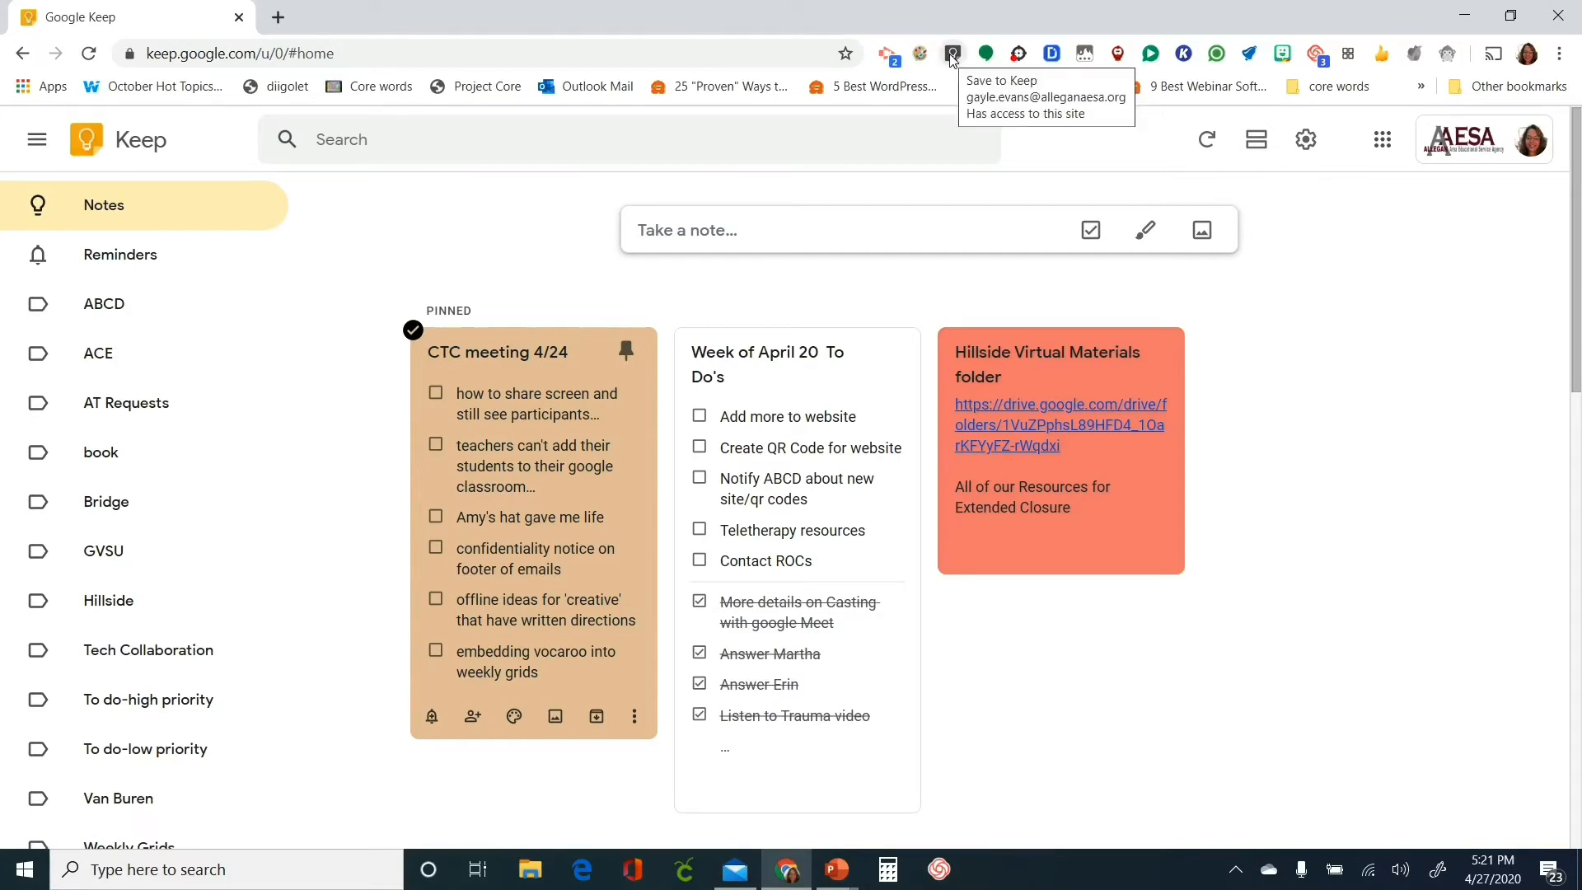
Search the web for "teletherapy vs coaching" in a new tab and open the cphins.com article on teletherapy do's and don'ts
left_click(278, 18)
type("t")
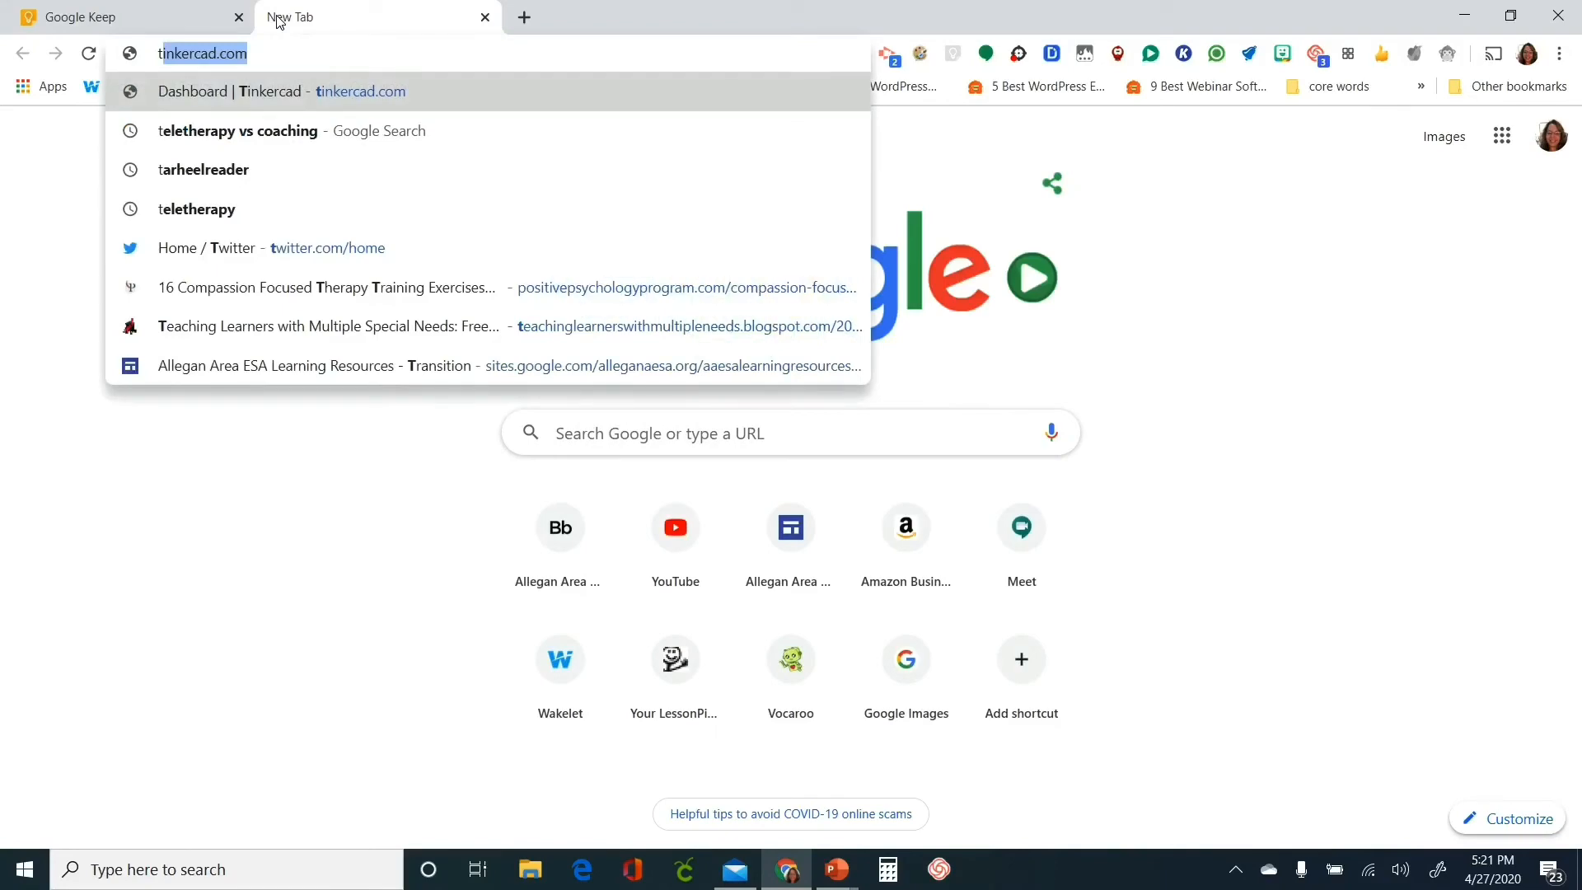
type("el")
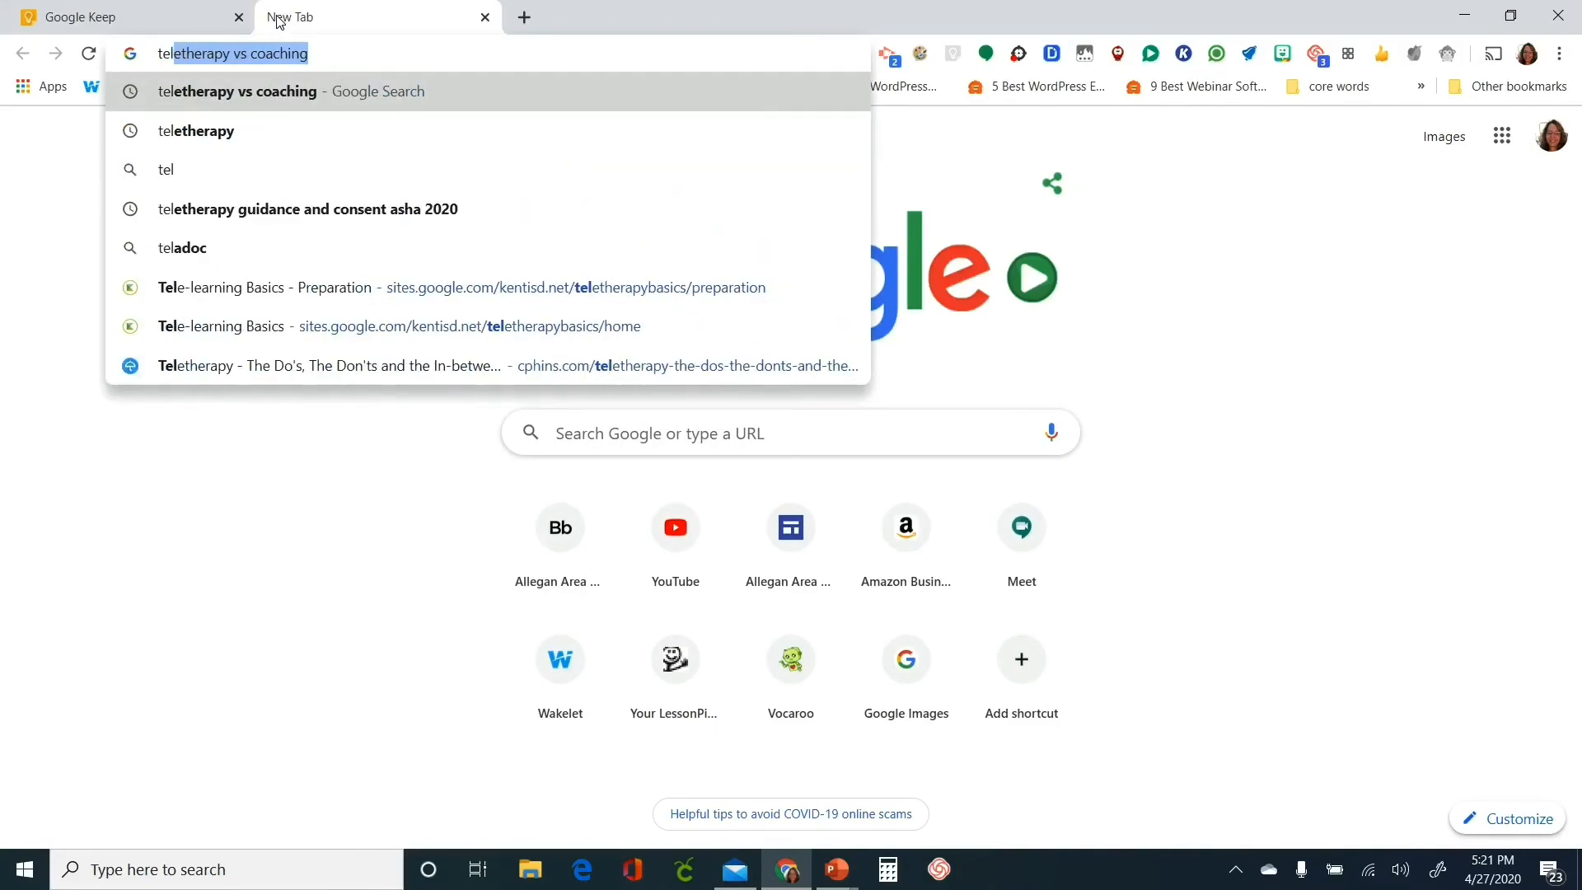
key("Return")
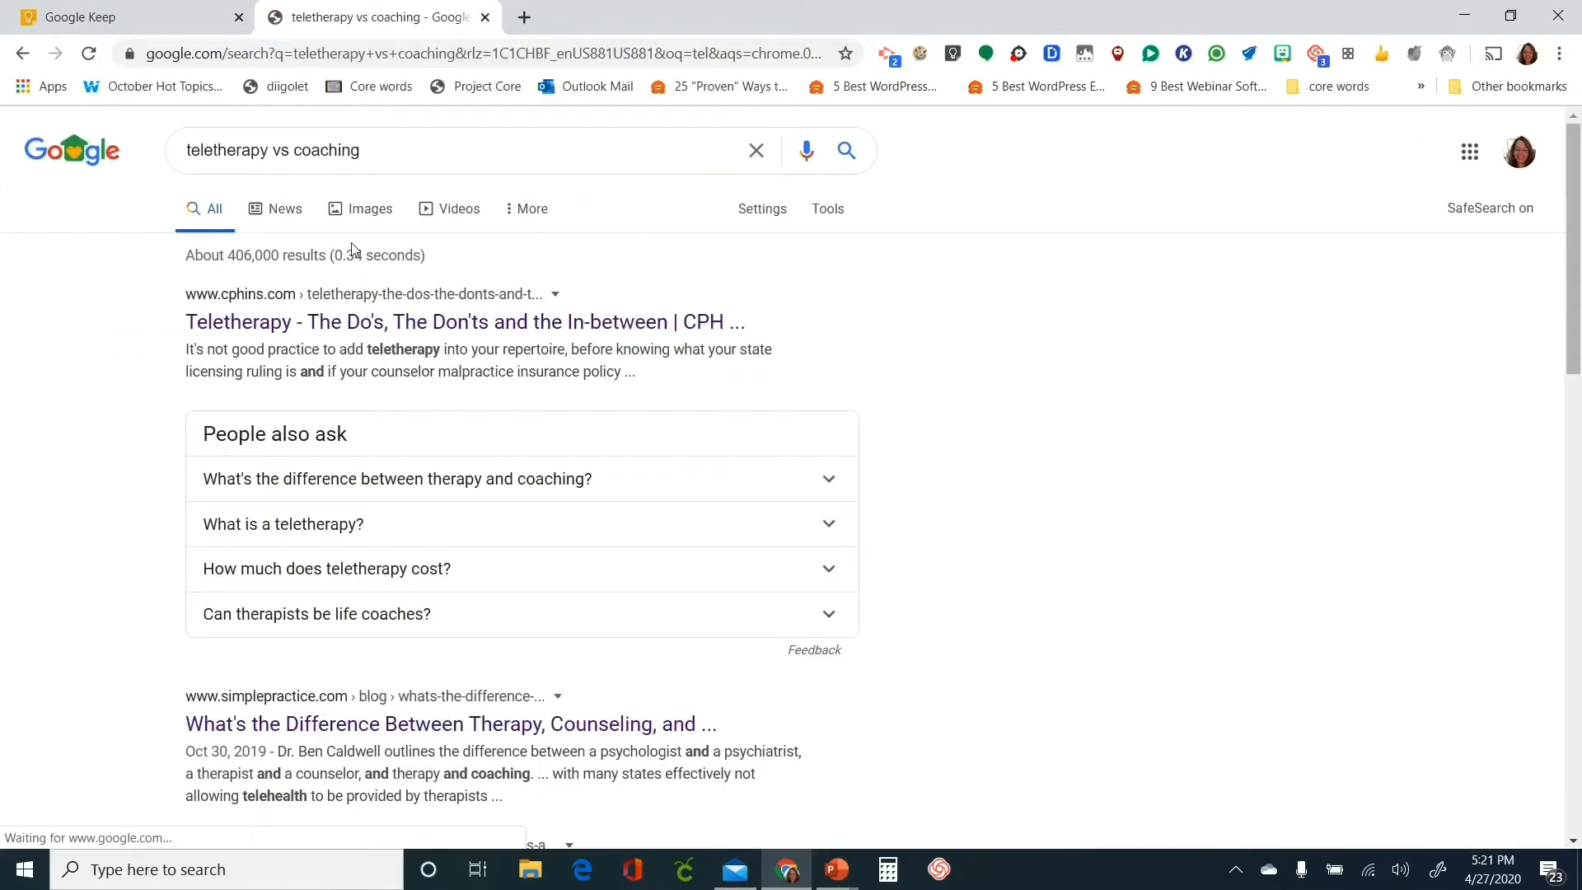
left_click(345, 326)
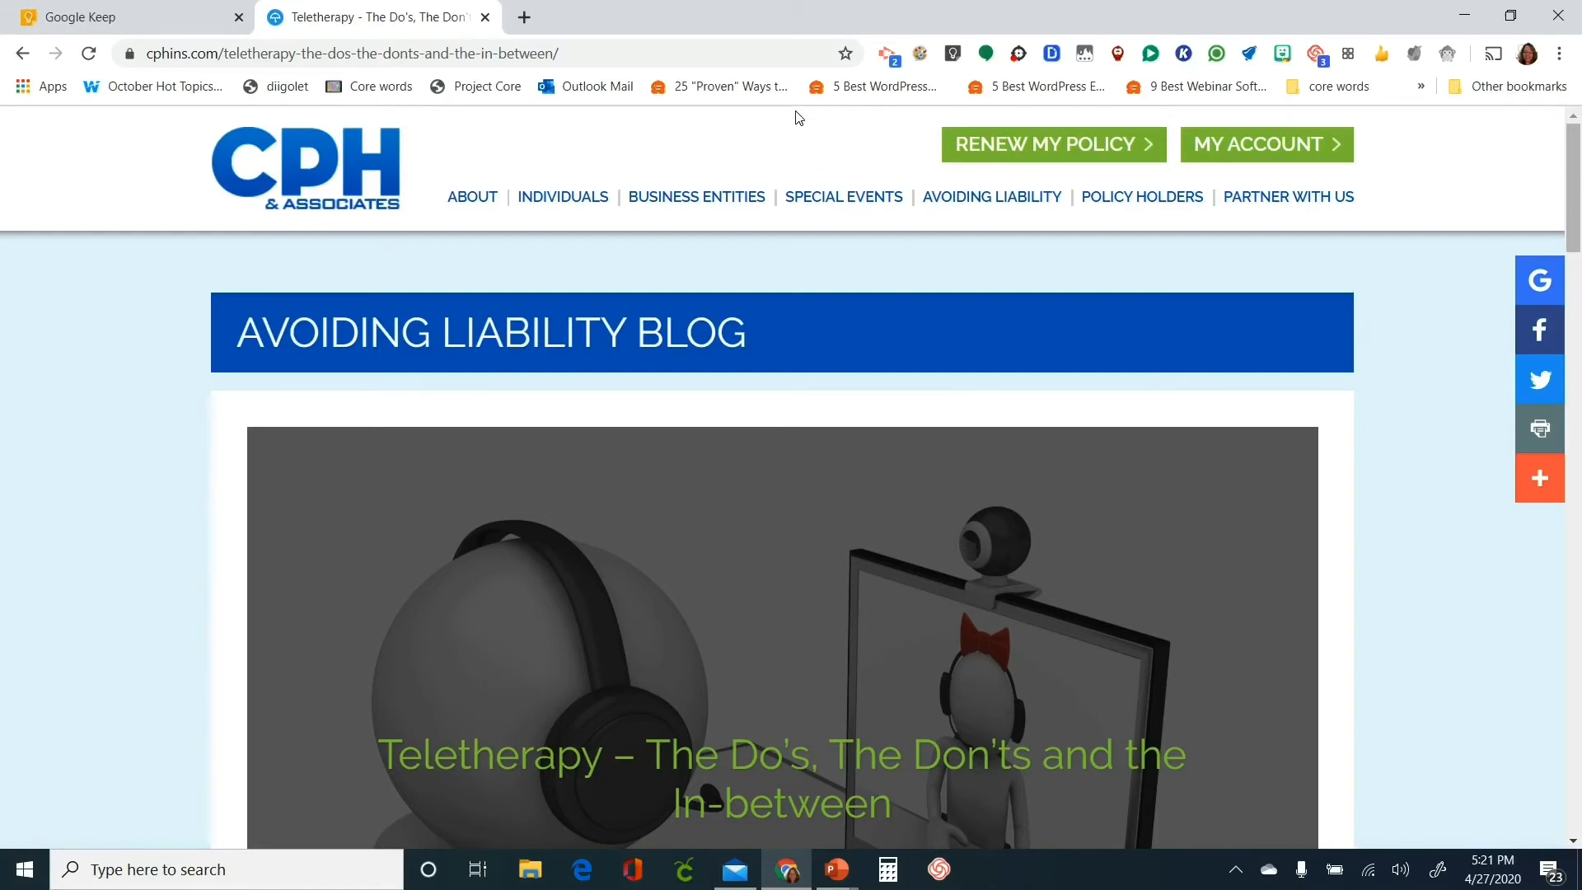
Save the teletherapy article to Keep with the label ABCD, and close the saved note's pop-up
left_click(954, 54)
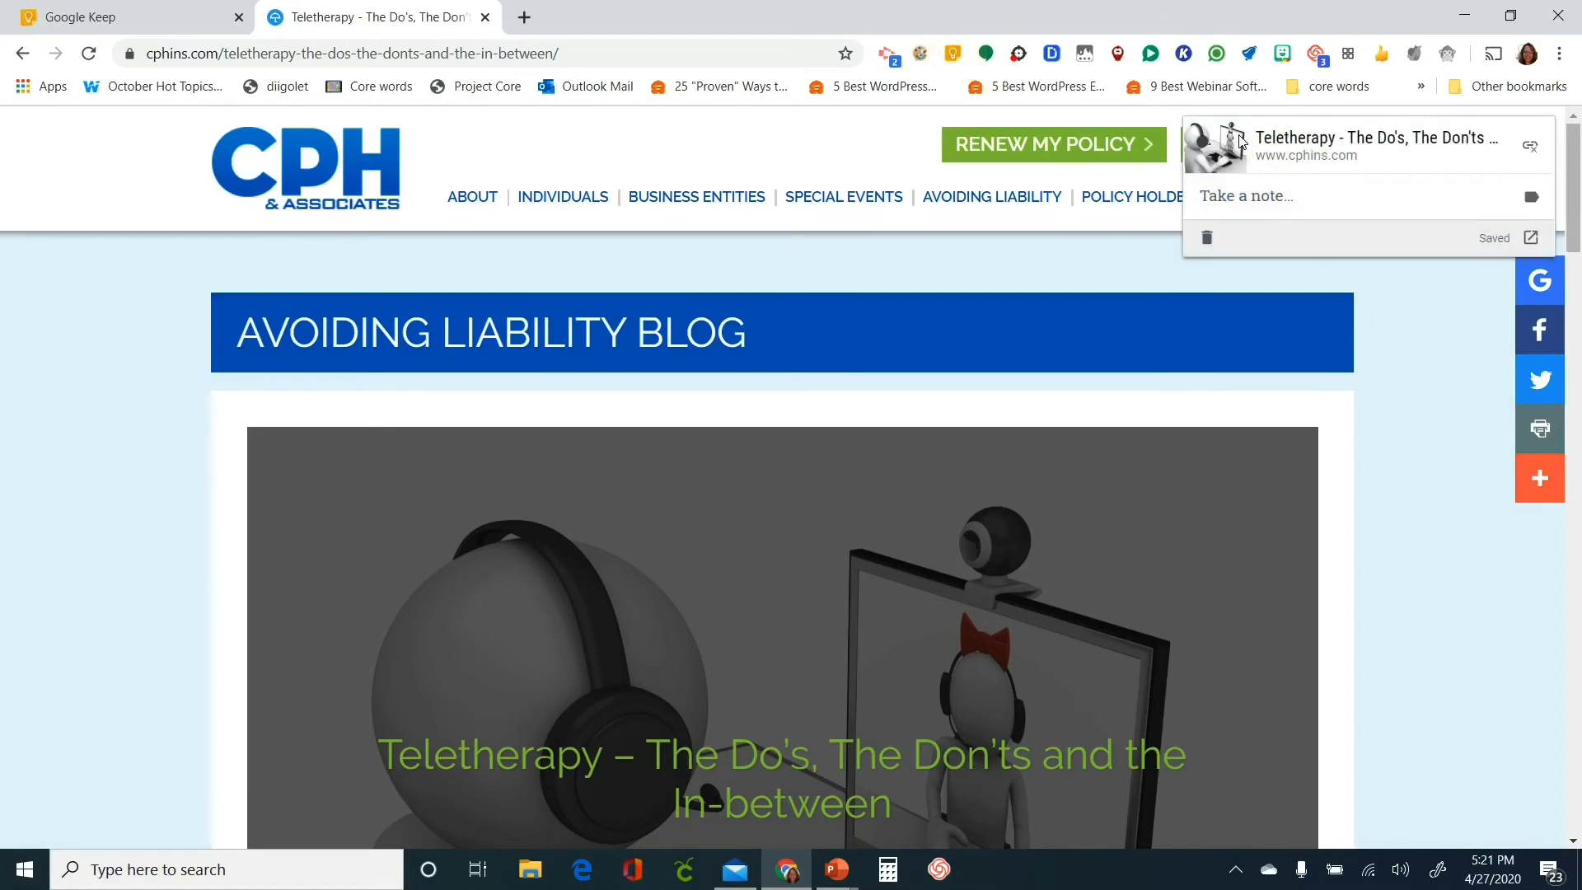
left_click(1530, 199)
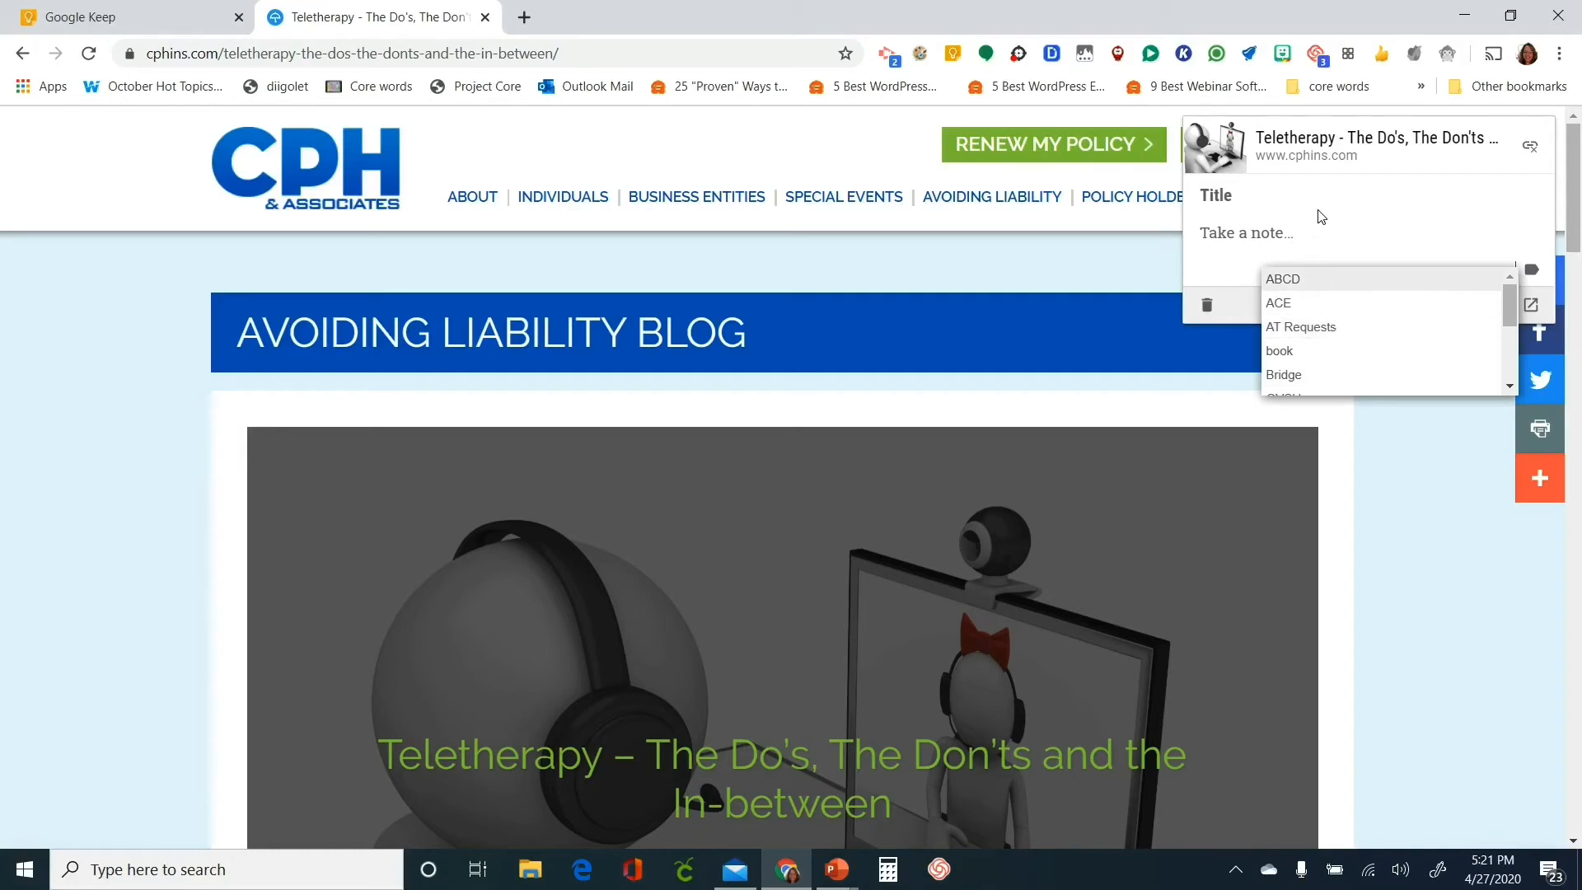
left_click(1306, 280)
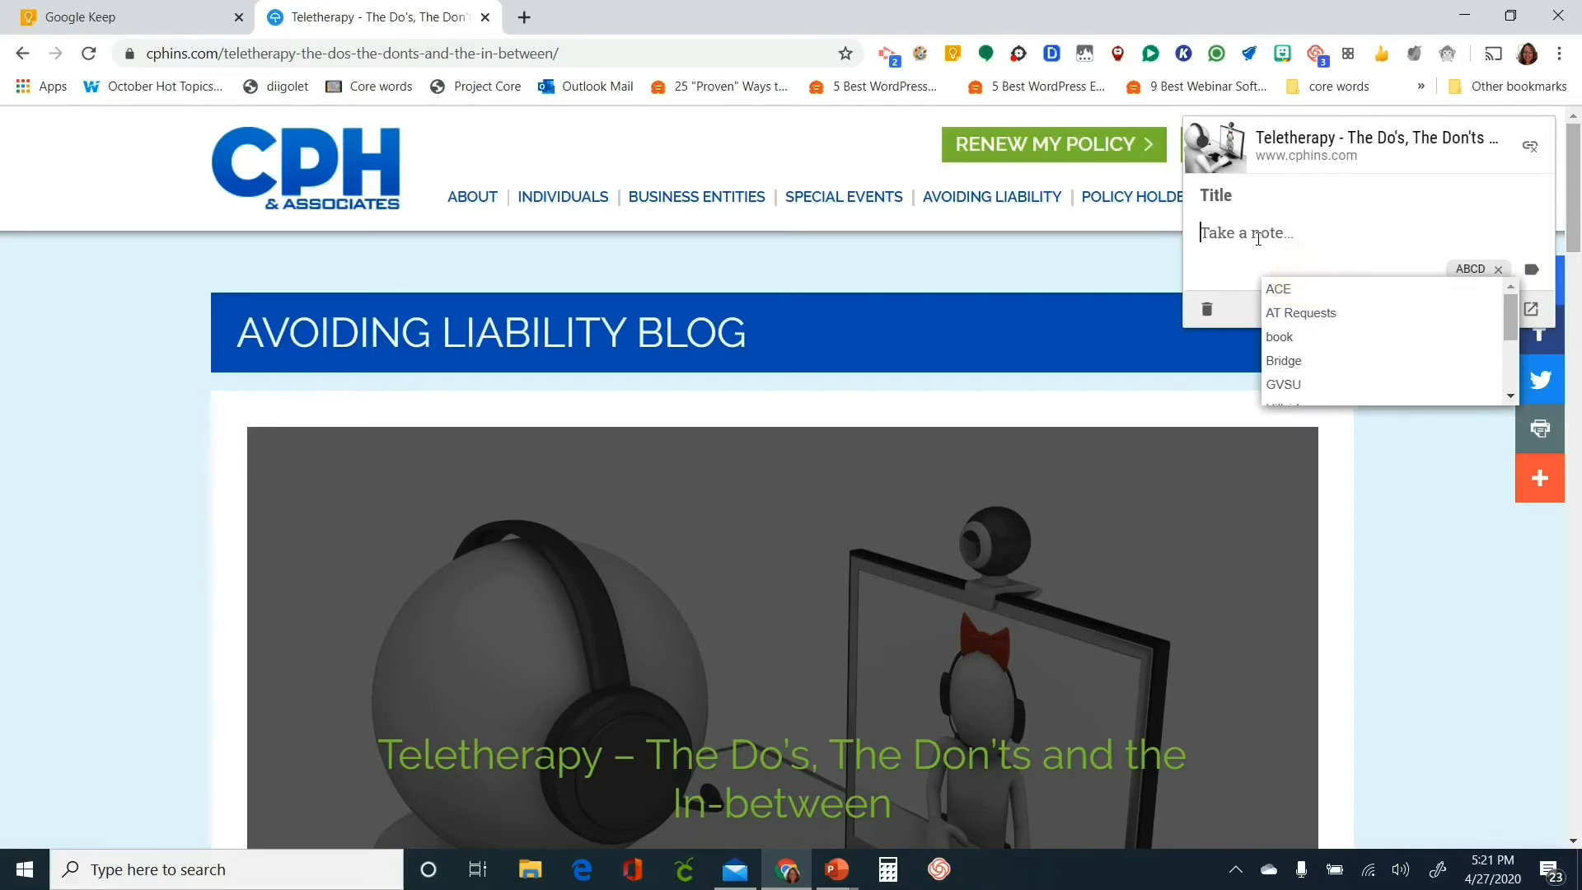
left_click(1336, 226)
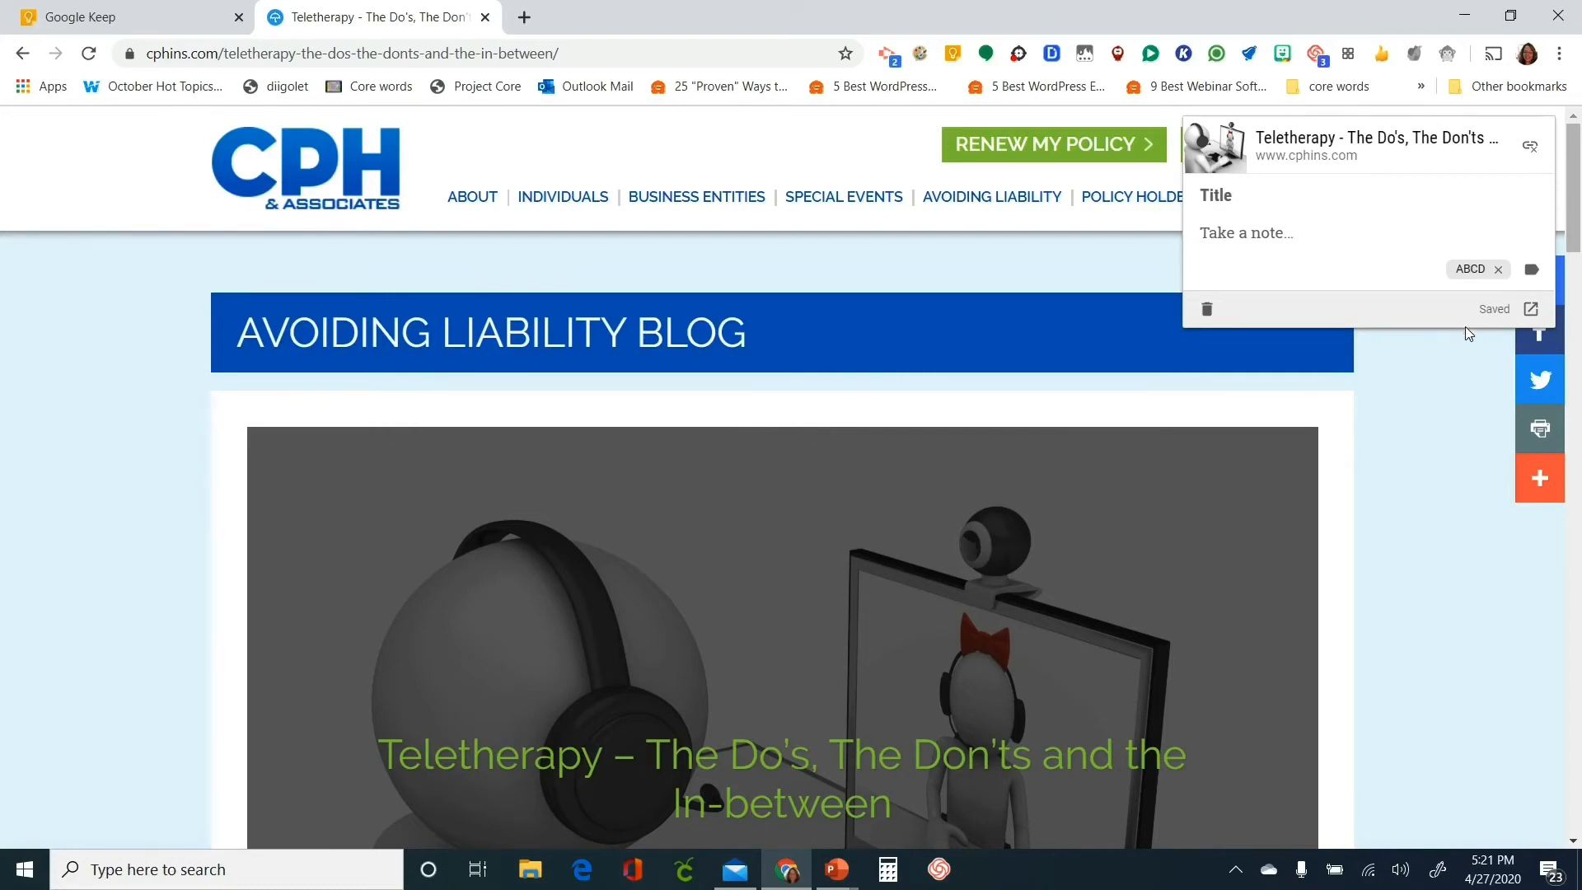
left_click(1445, 379)
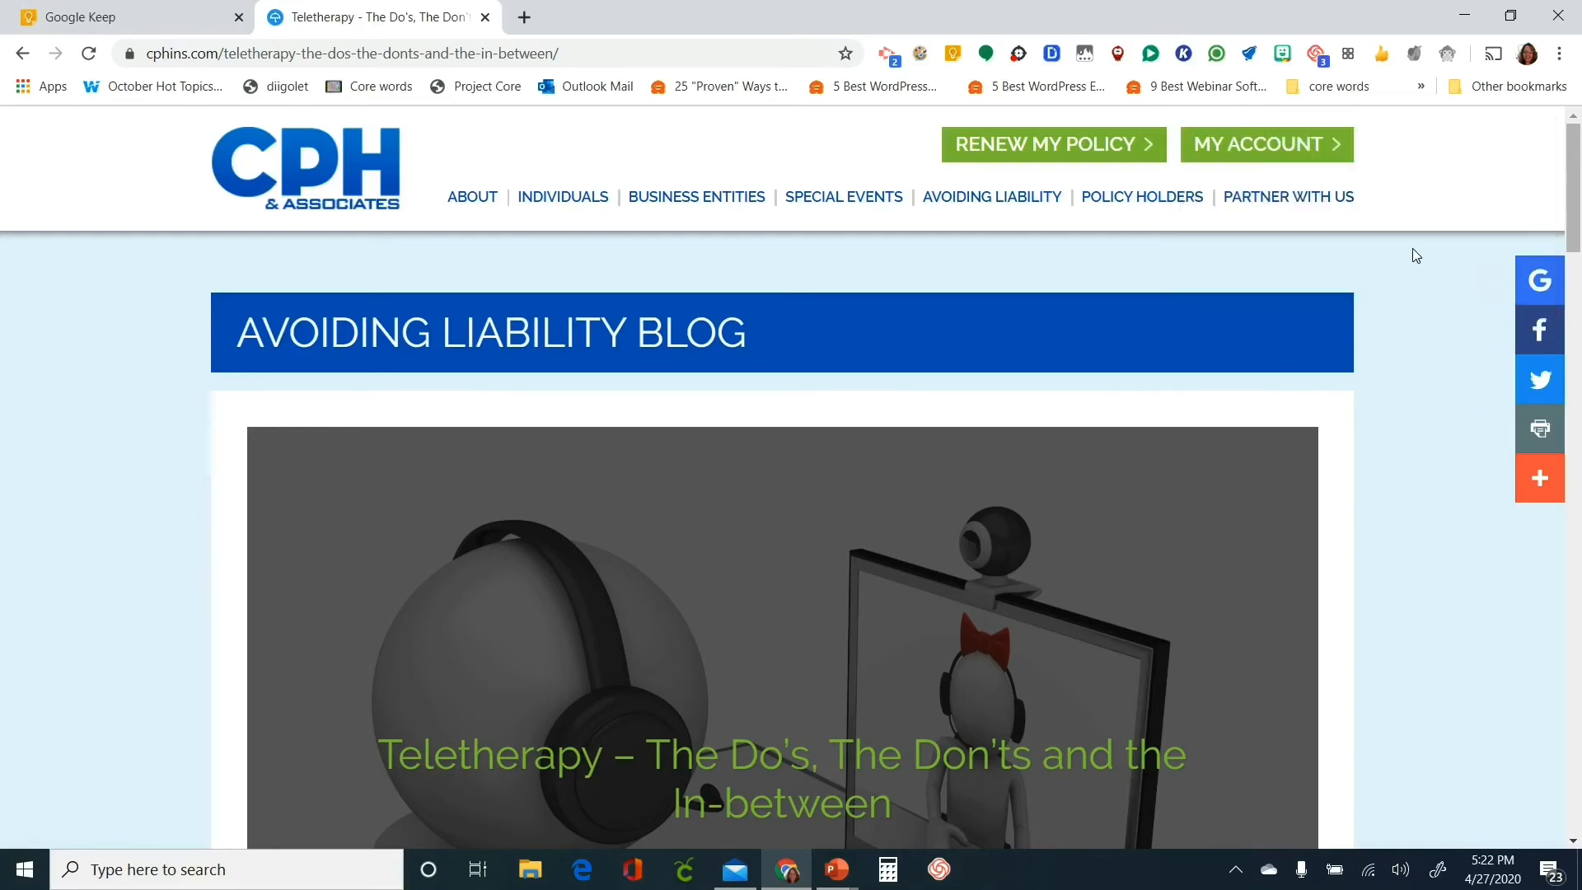
Switch back to Google Keep, open the "show people how to use Google Keep" voice note and play its audio recording
left_click(153, 20)
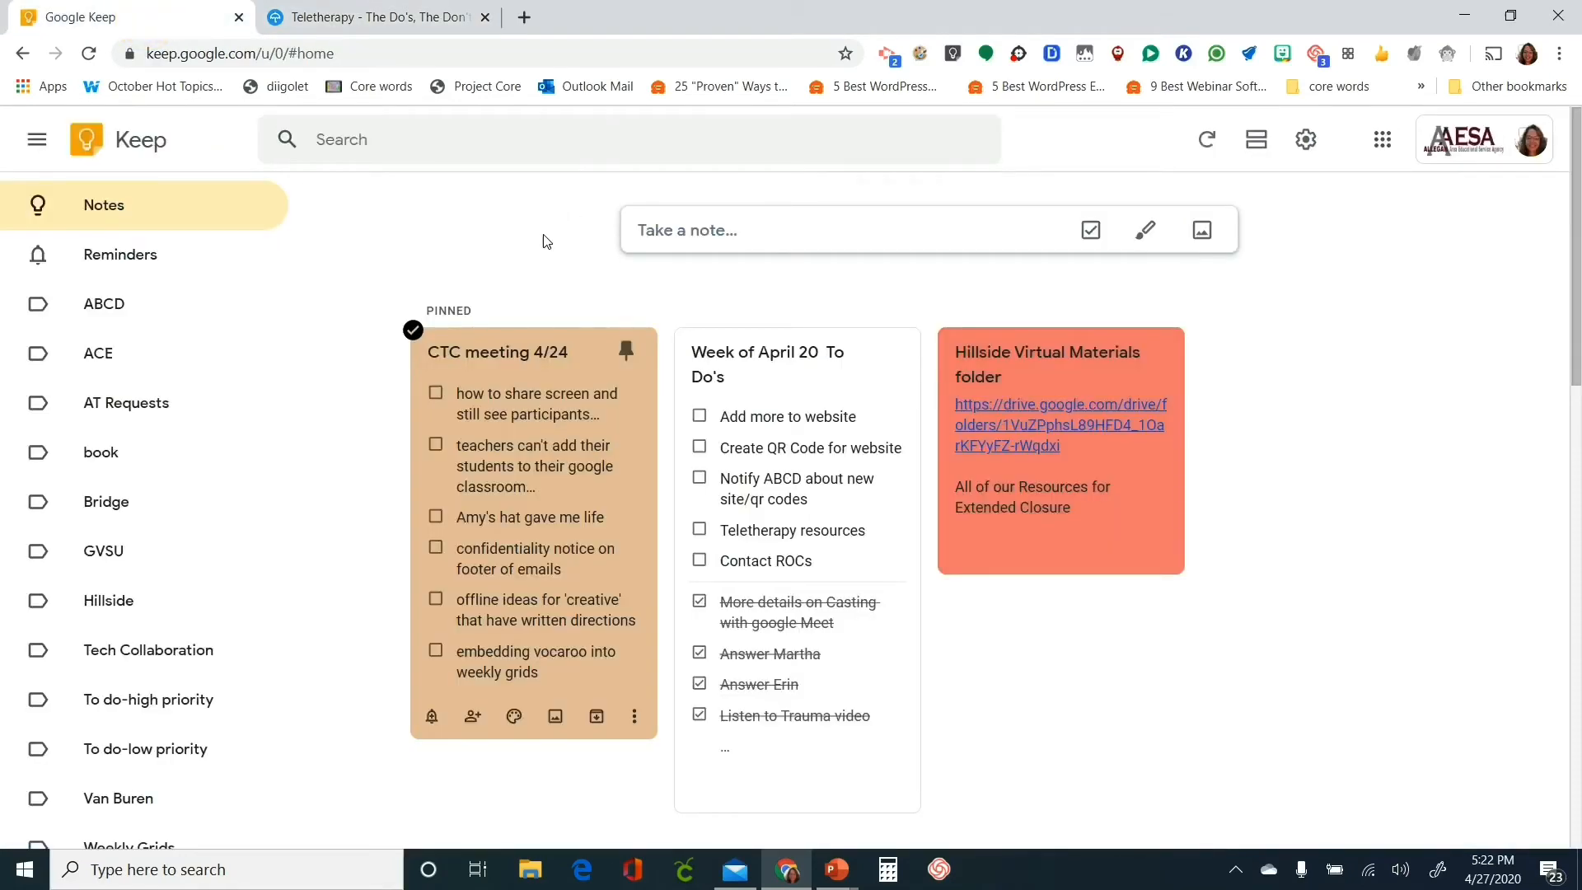
scroll(537, 260, "down", 3)
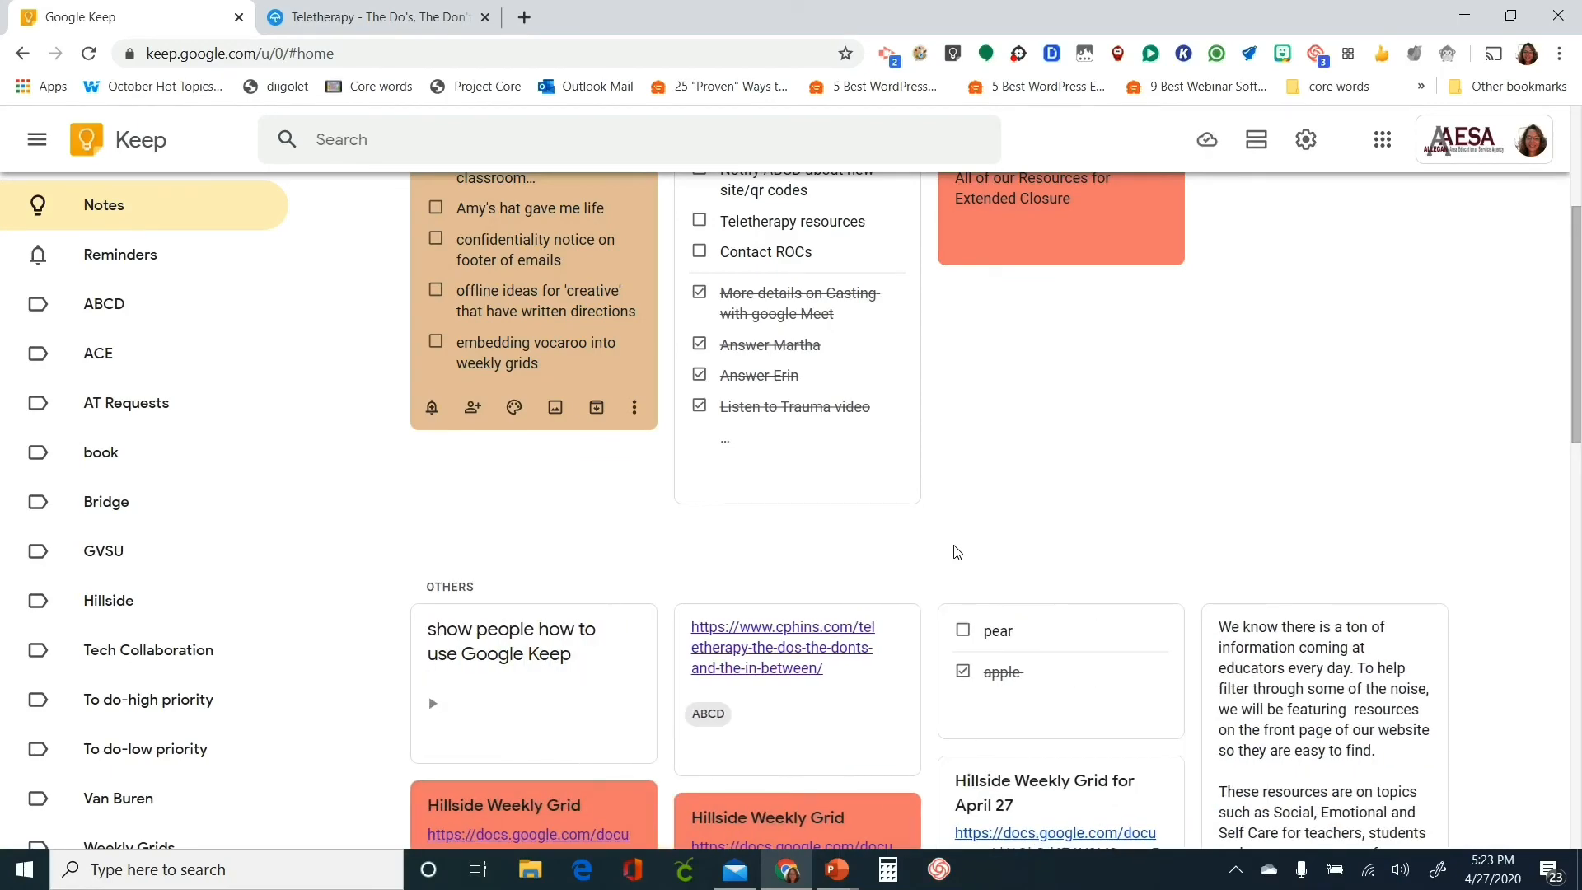
left_click(499, 651)
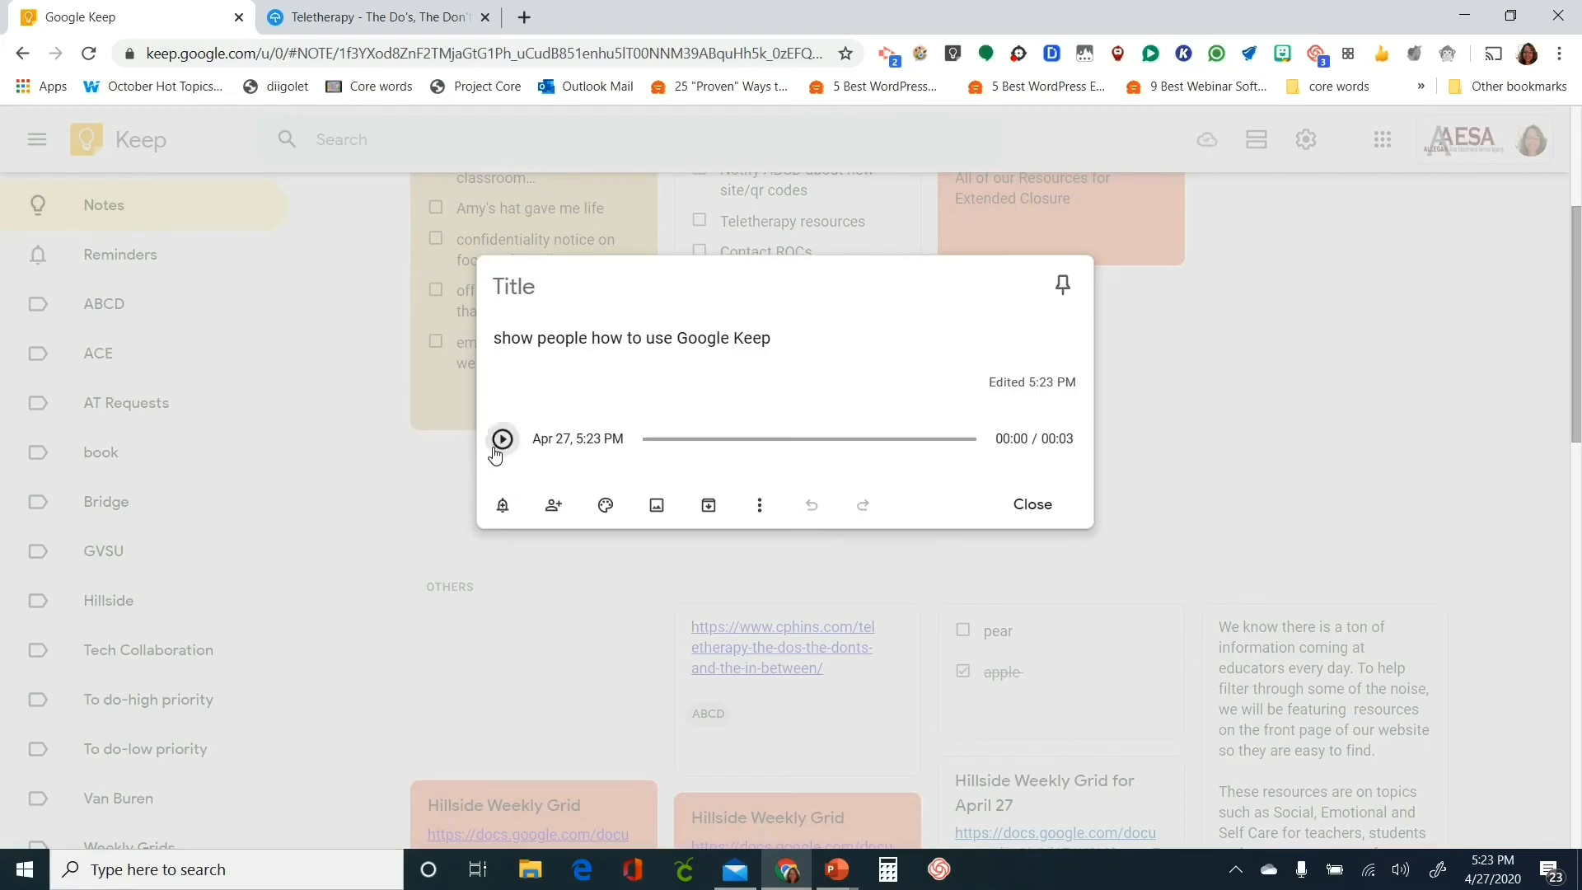
left_click(502, 441)
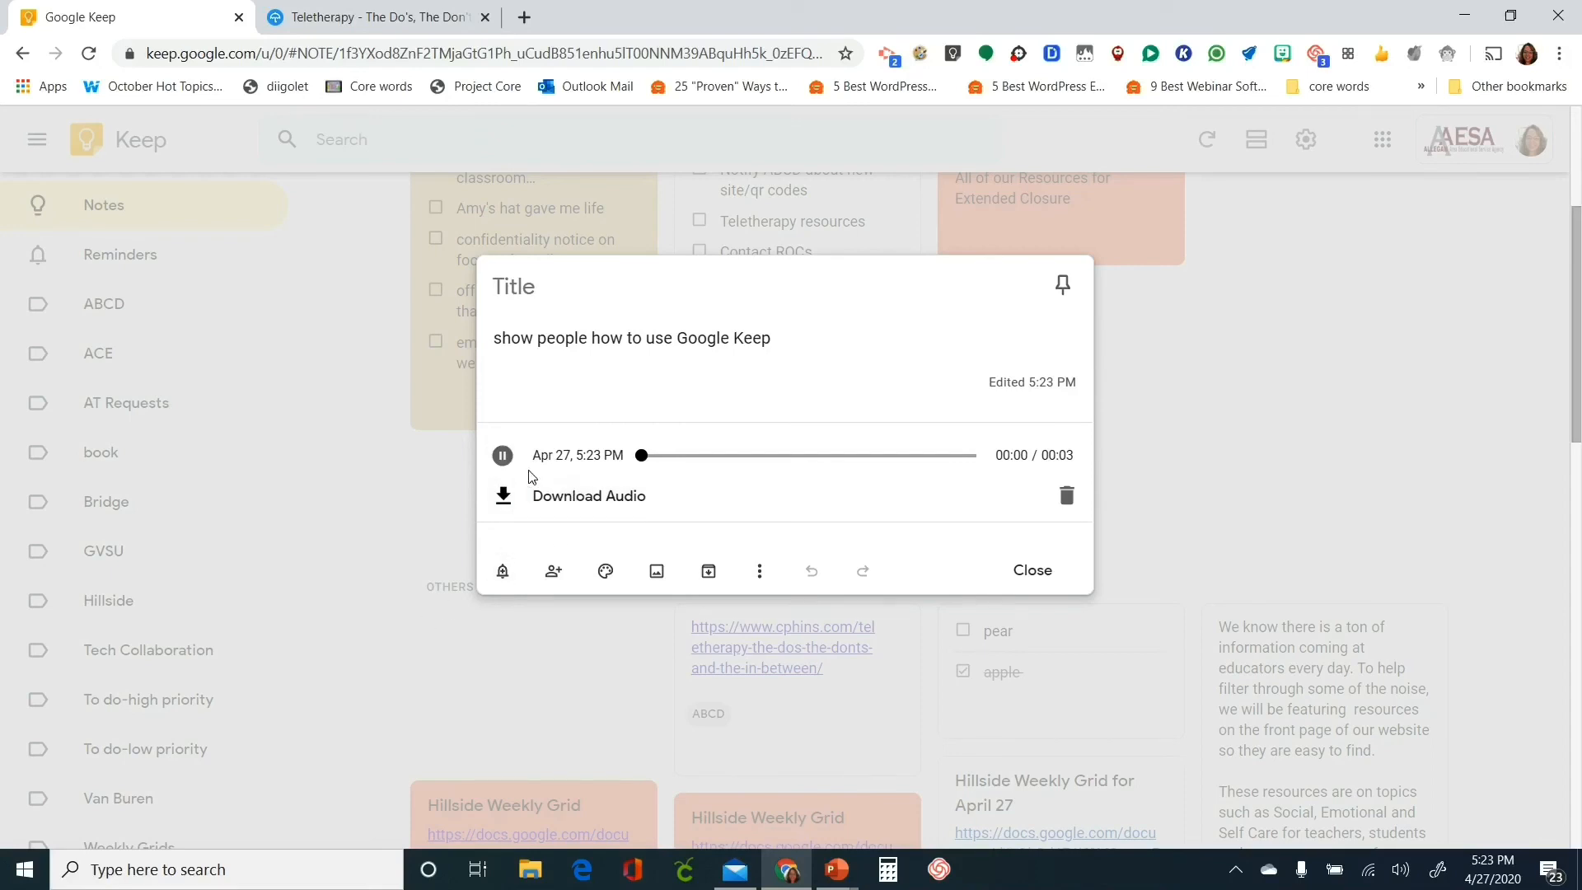
left_click(505, 456)
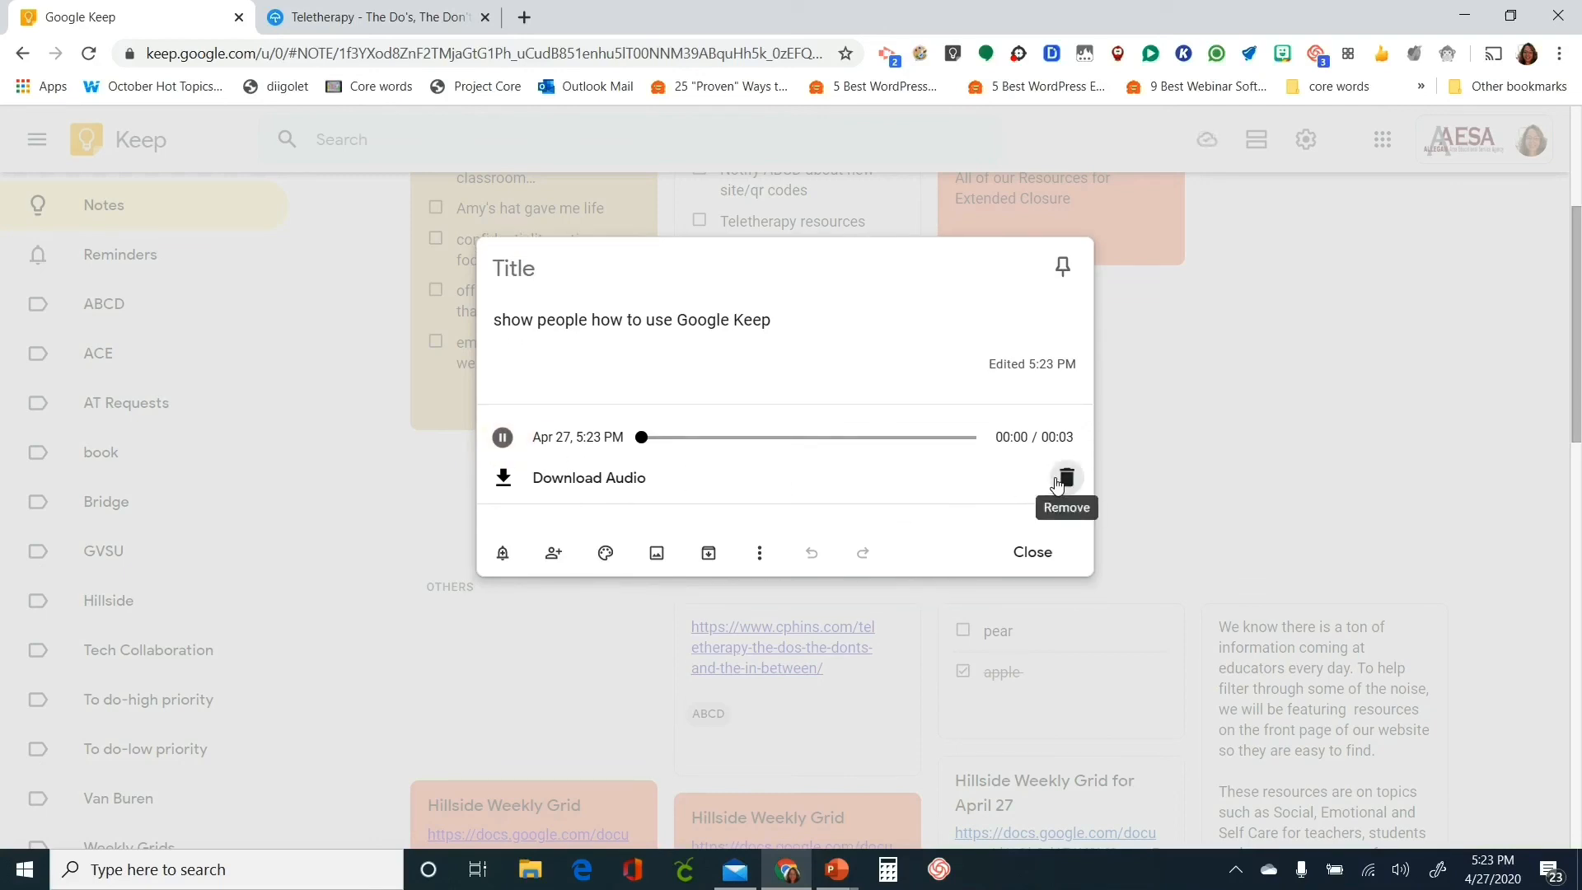
Delete the audio recording from the "show people how to use Google Keep" note, keeping its text, and close the note
left_click(1065, 477)
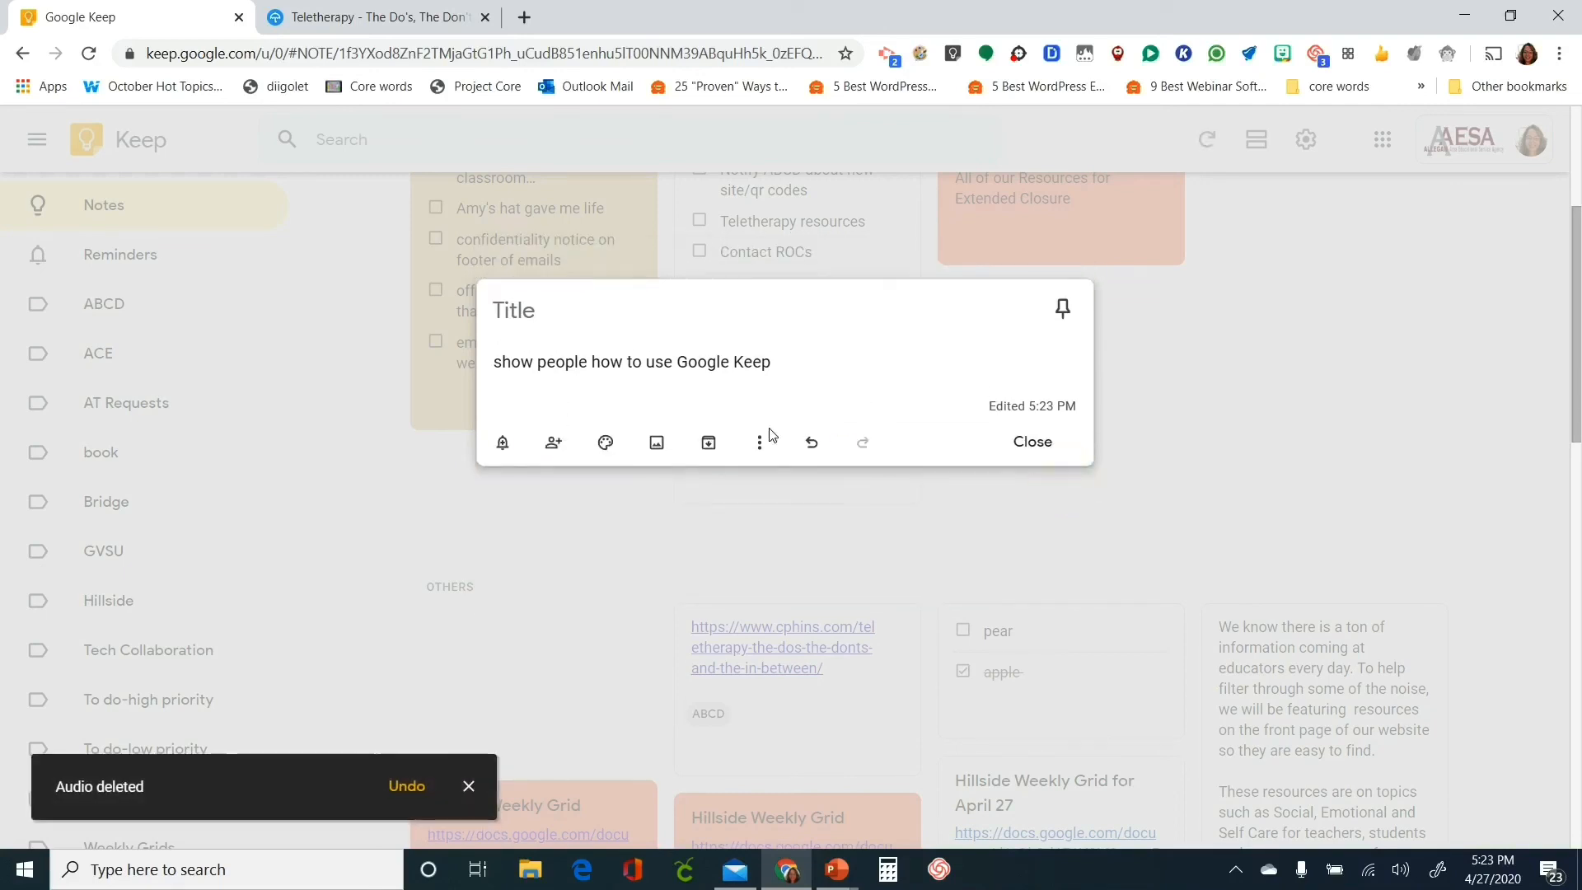
left_click(765, 361)
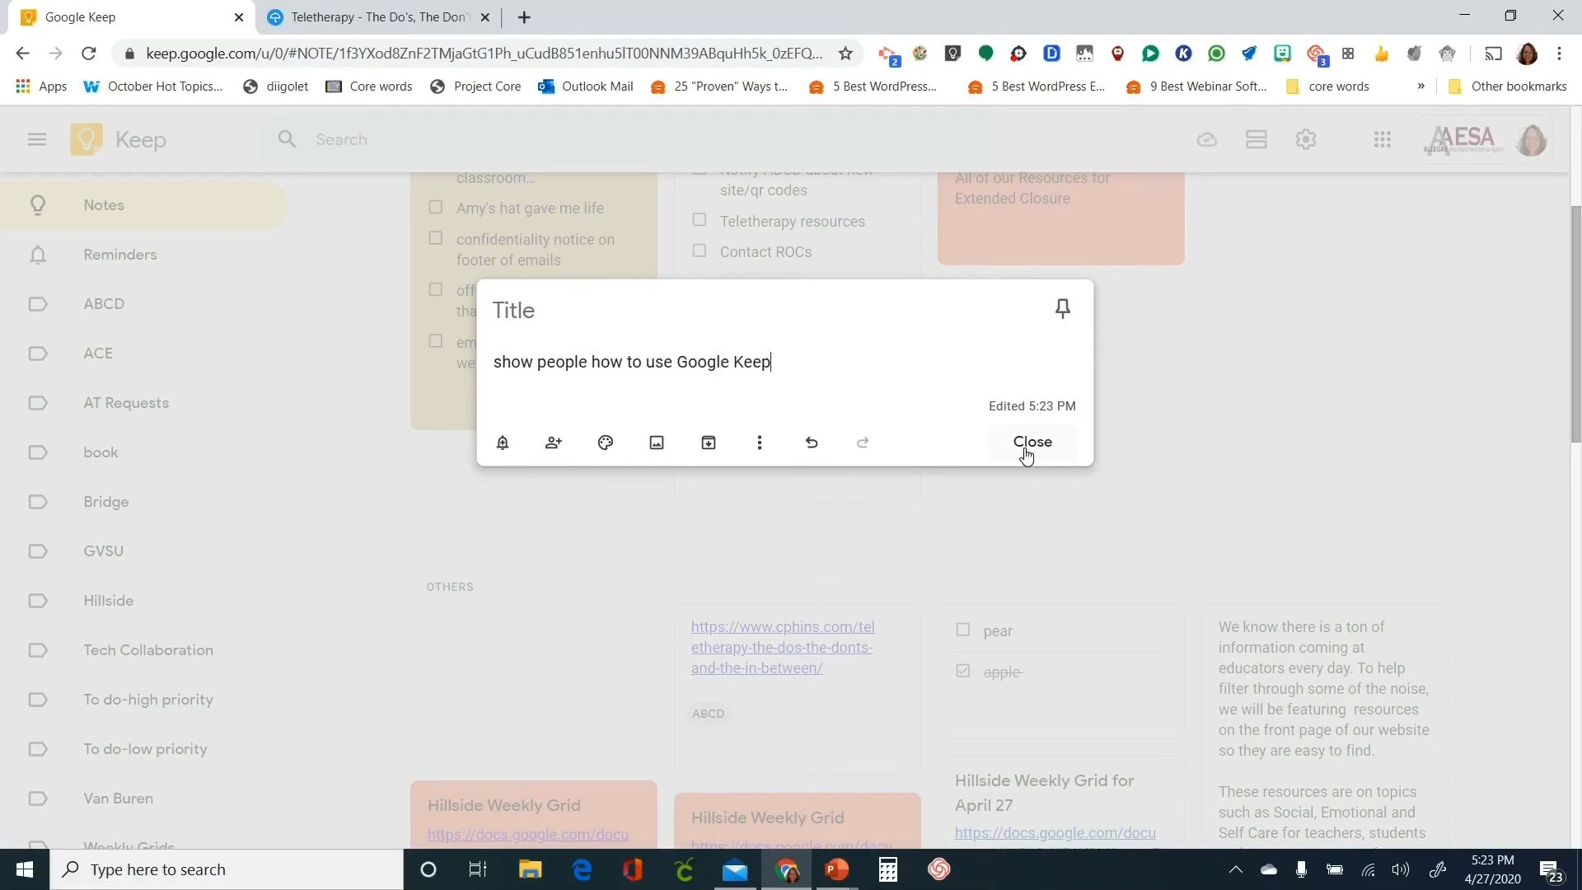
left_click(1032, 442)
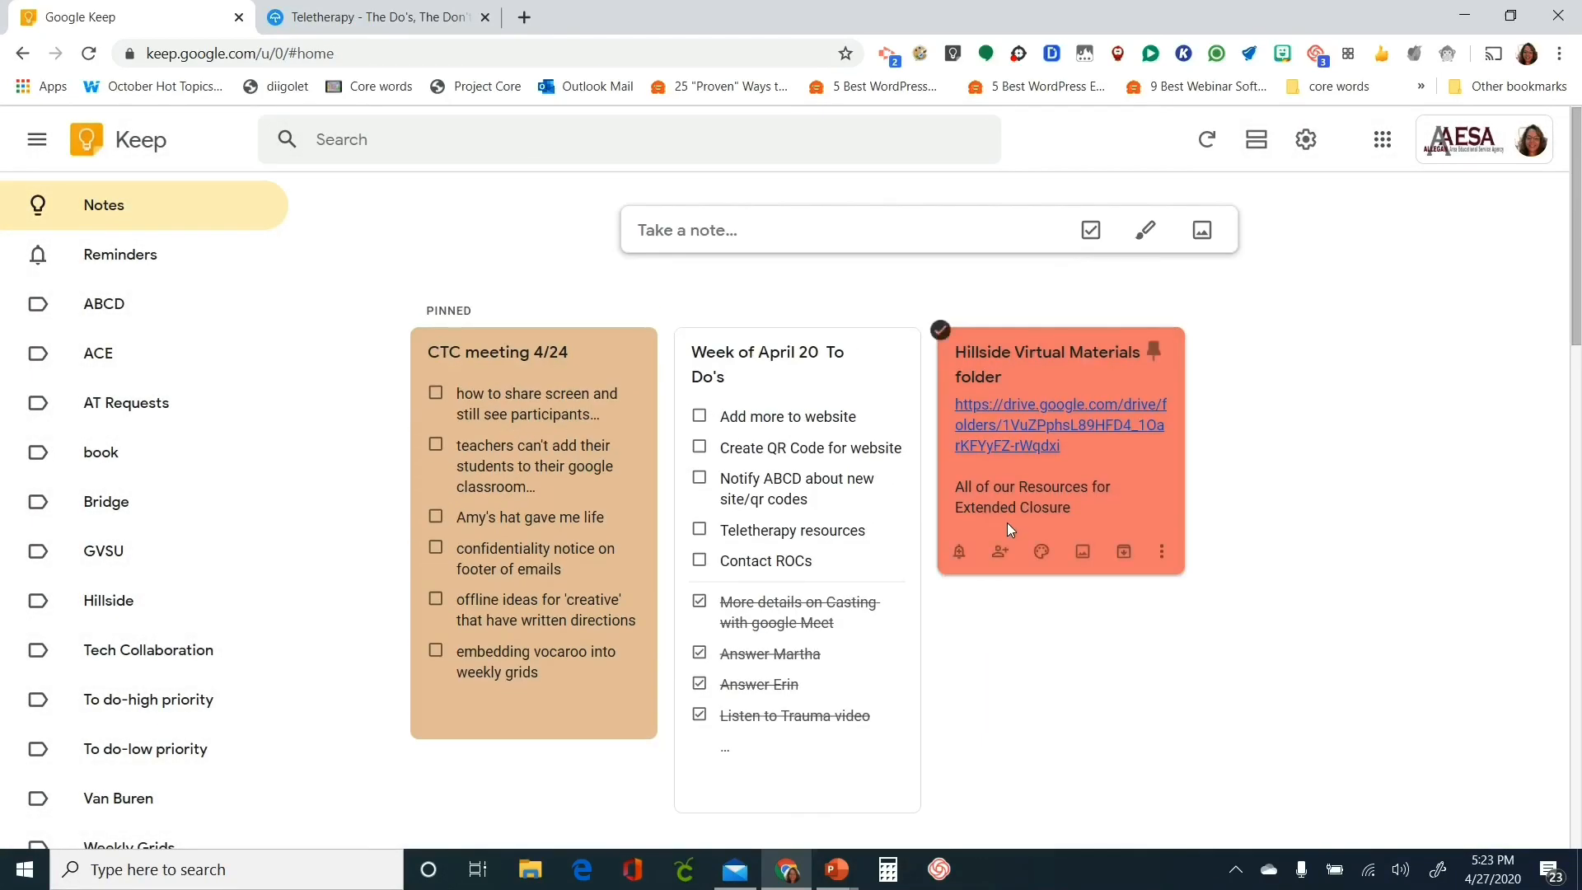